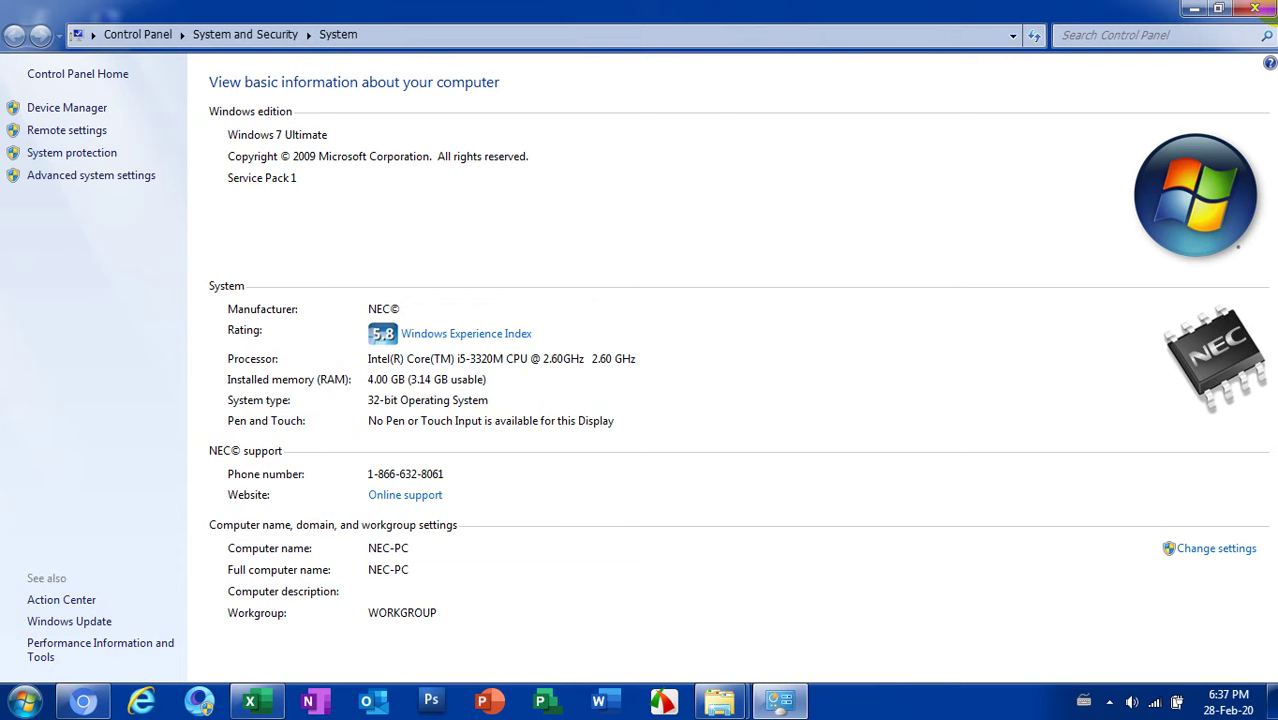
# Close the System information window of the Control Panel and refresh the desktop.
pyautogui.click(1256, 9)
pyautogui.rightClick(319, 111)
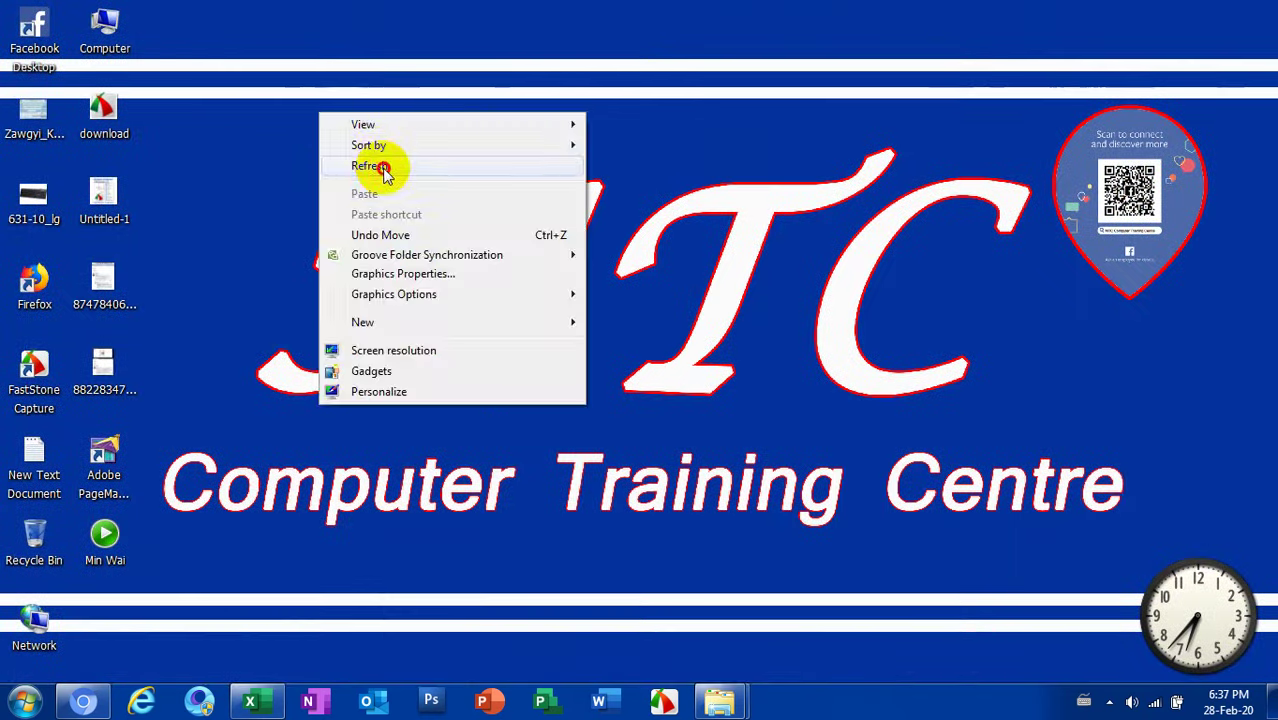
pyautogui.click(385, 167)
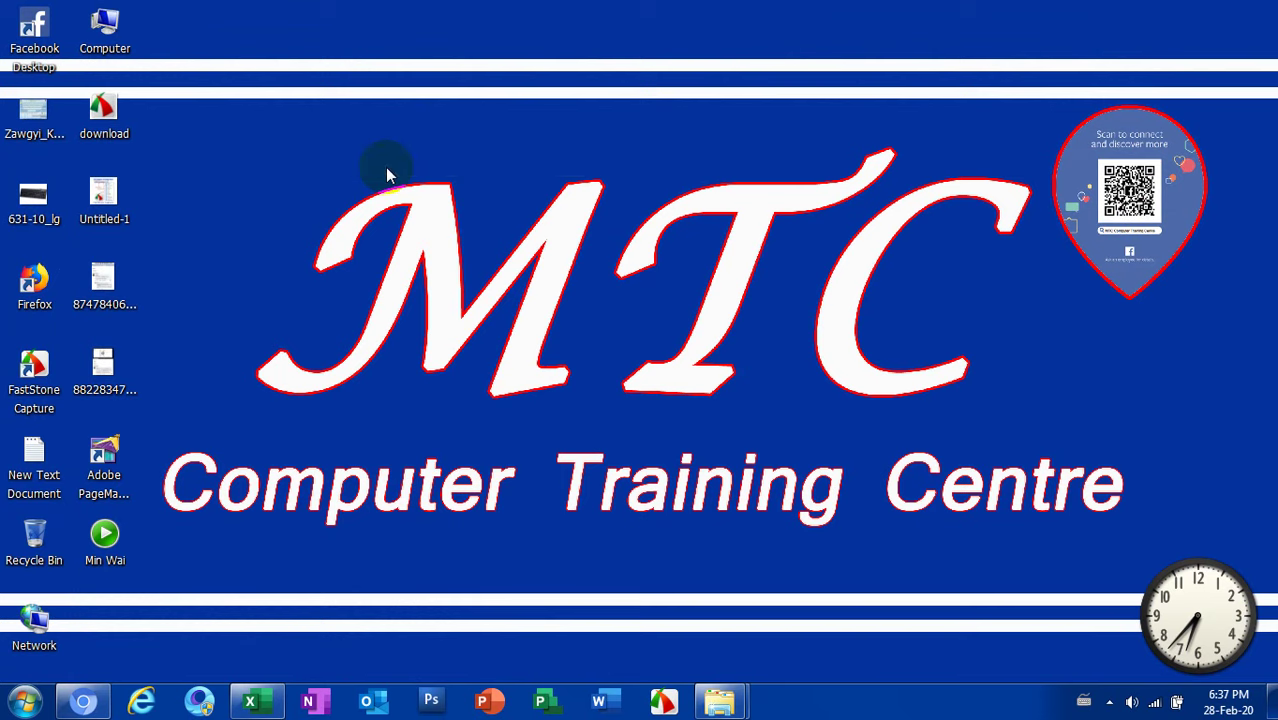
pyautogui.click(25, 705)
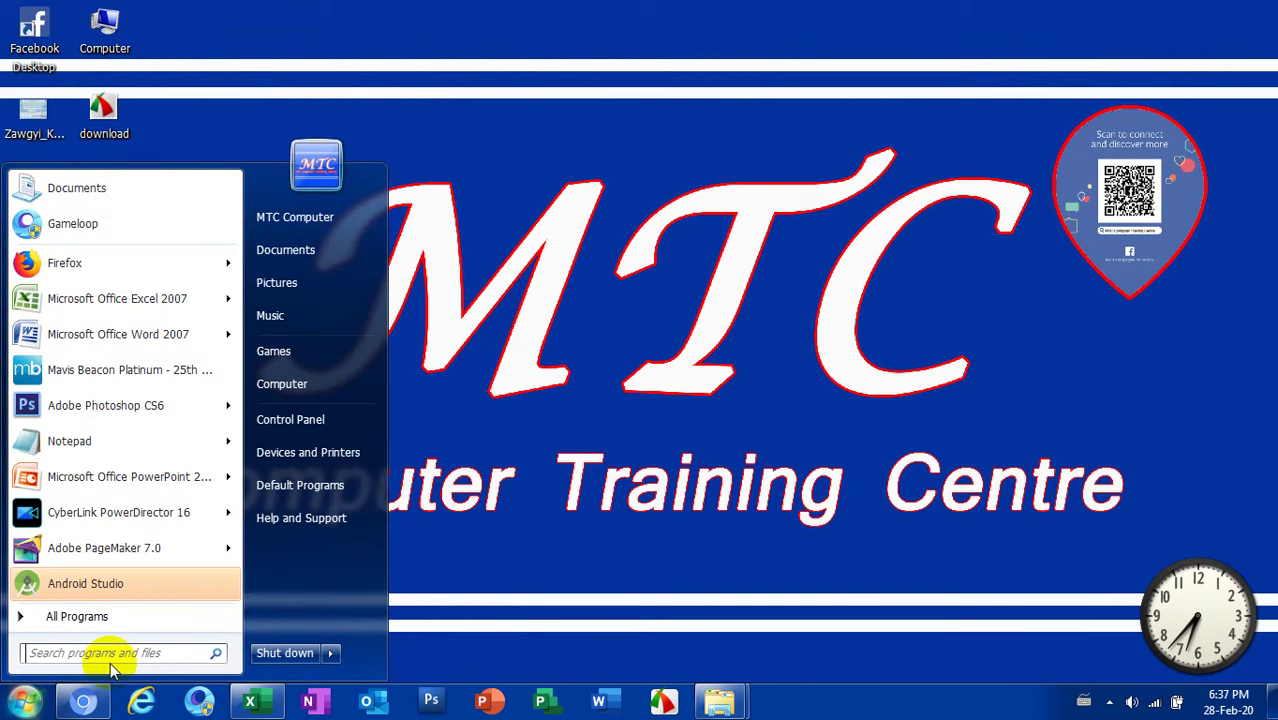
pyautogui.click(474, 563)
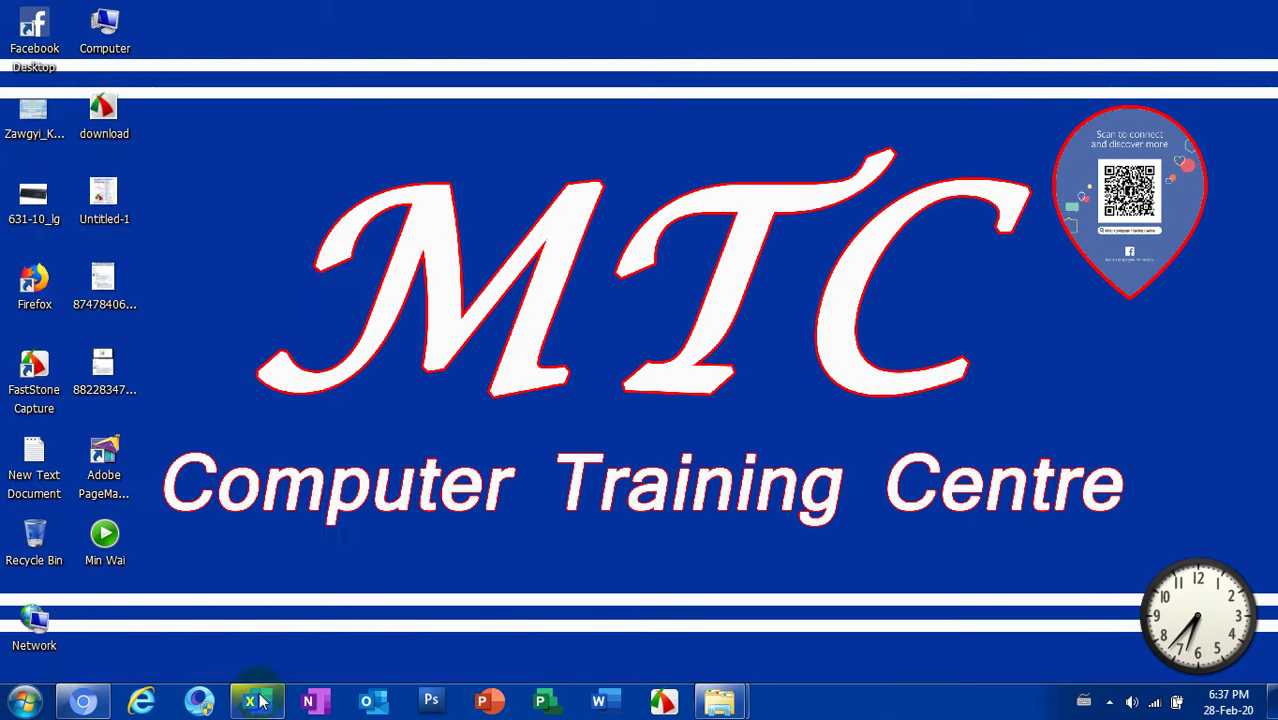
# Search the computer's programs for "system", open System Information, examine the whole system summary and close it.
pyautogui.click(24, 698)
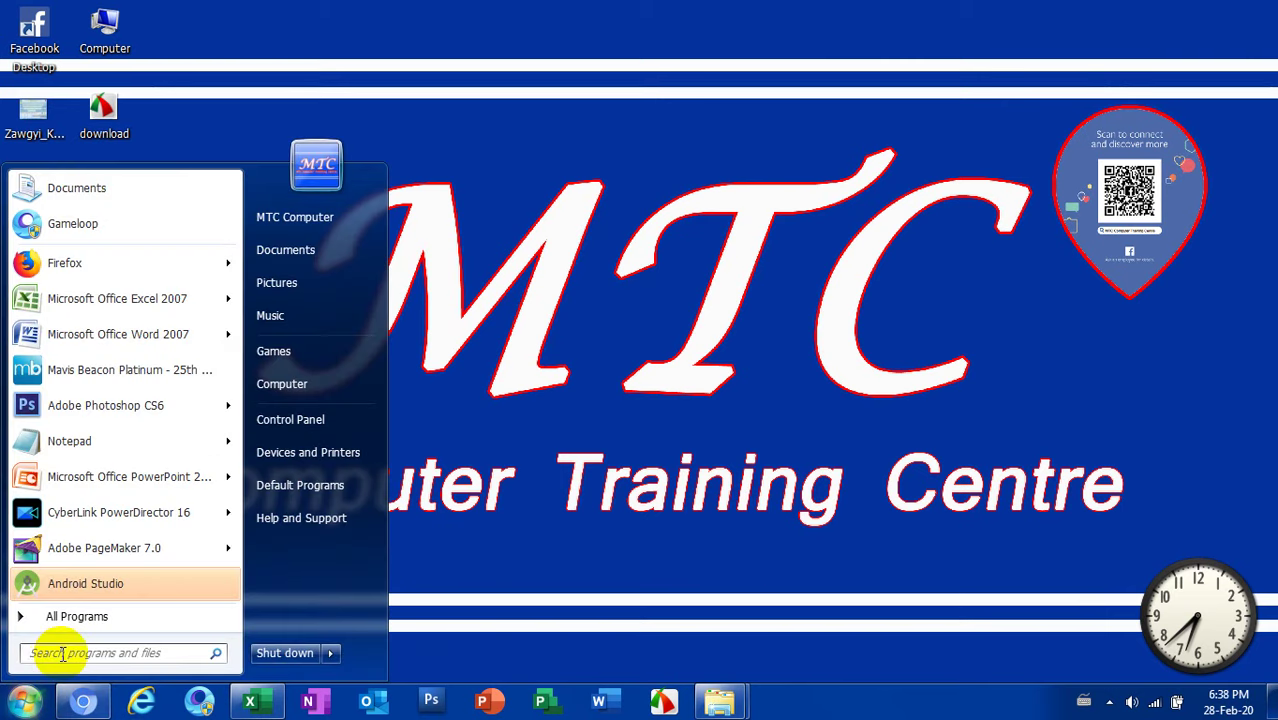
pyautogui.write('s')
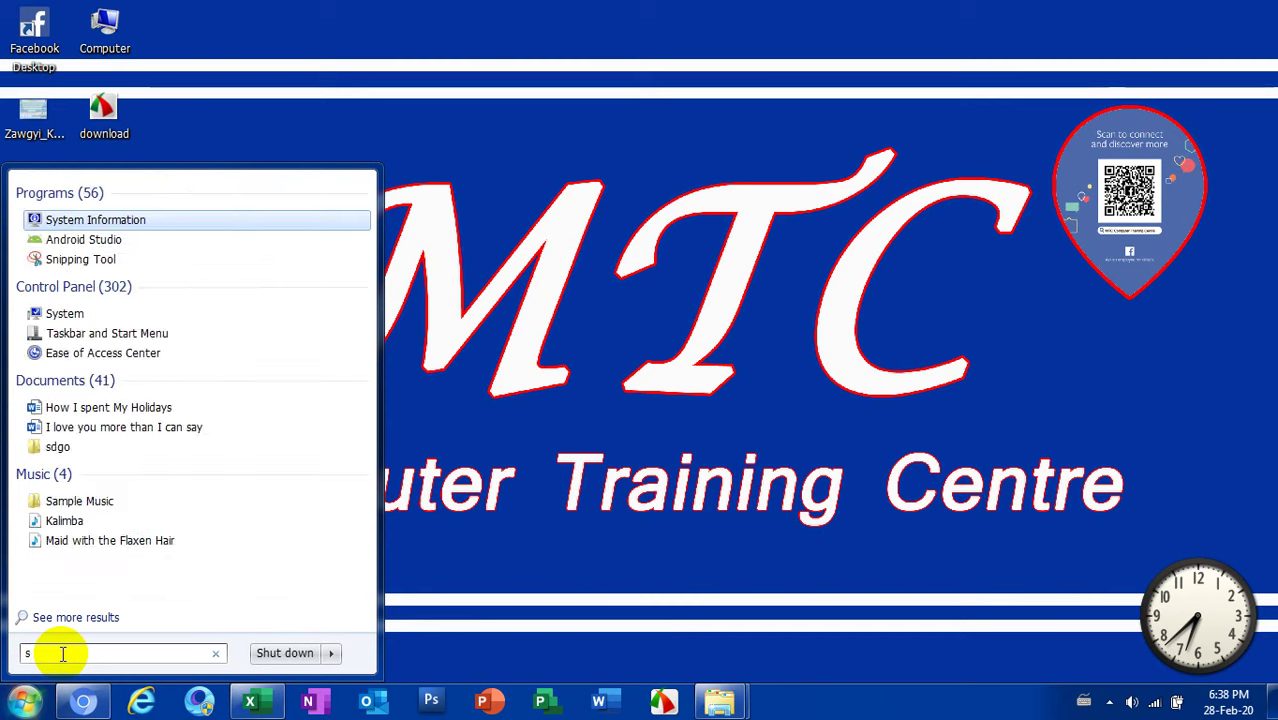
pyautogui.write('ystem')
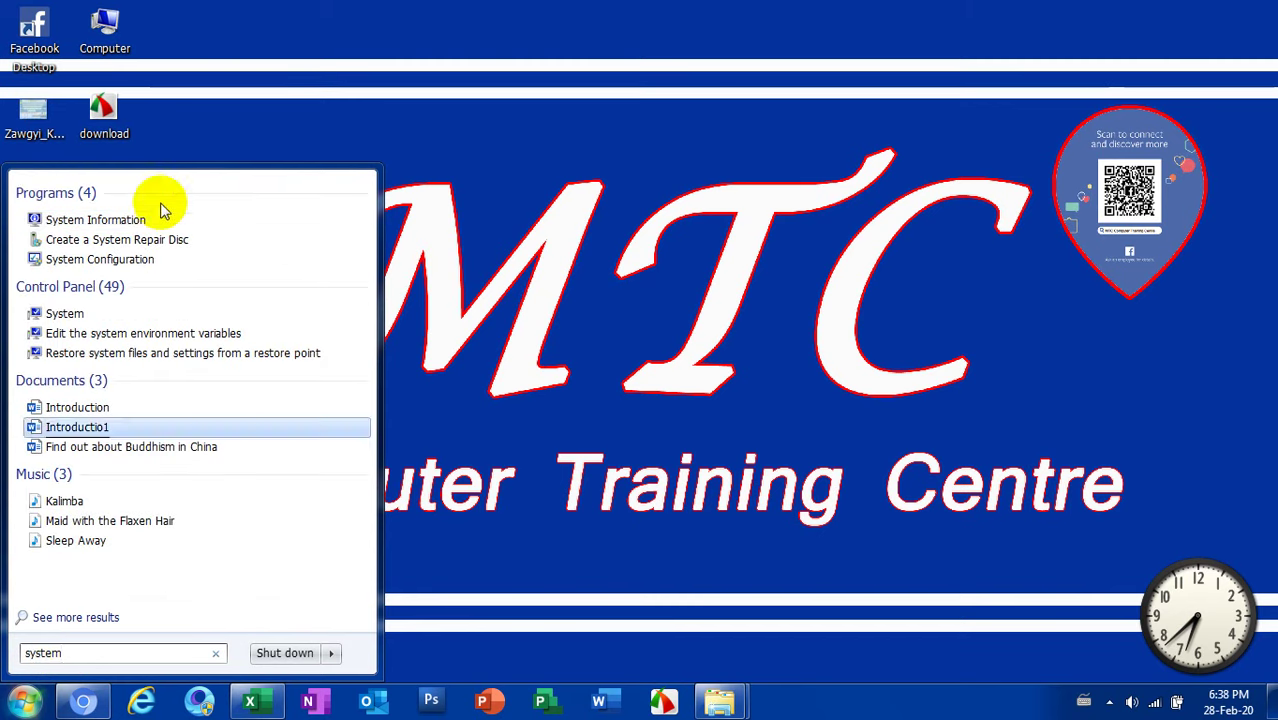
pyautogui.click(80, 222)
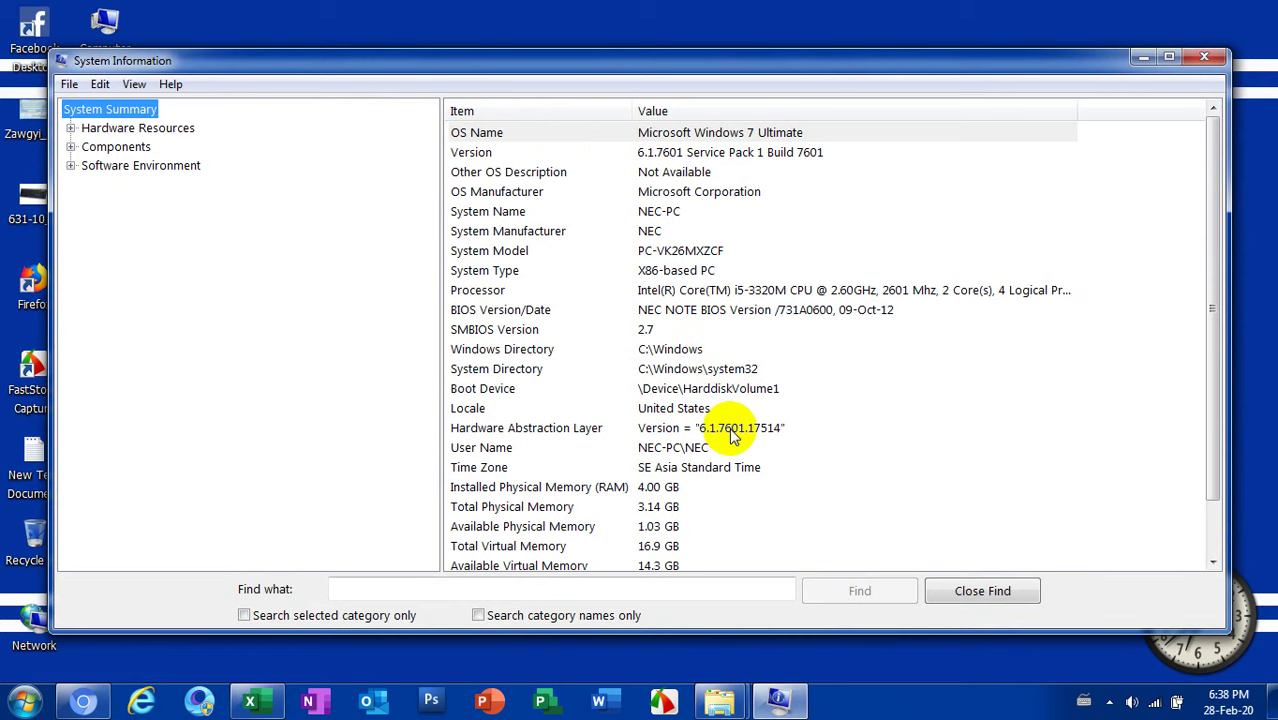
pyautogui.click(1211, 283)
pyautogui.moveTo(1211, 283); pyautogui.dragTo(1211, 338)
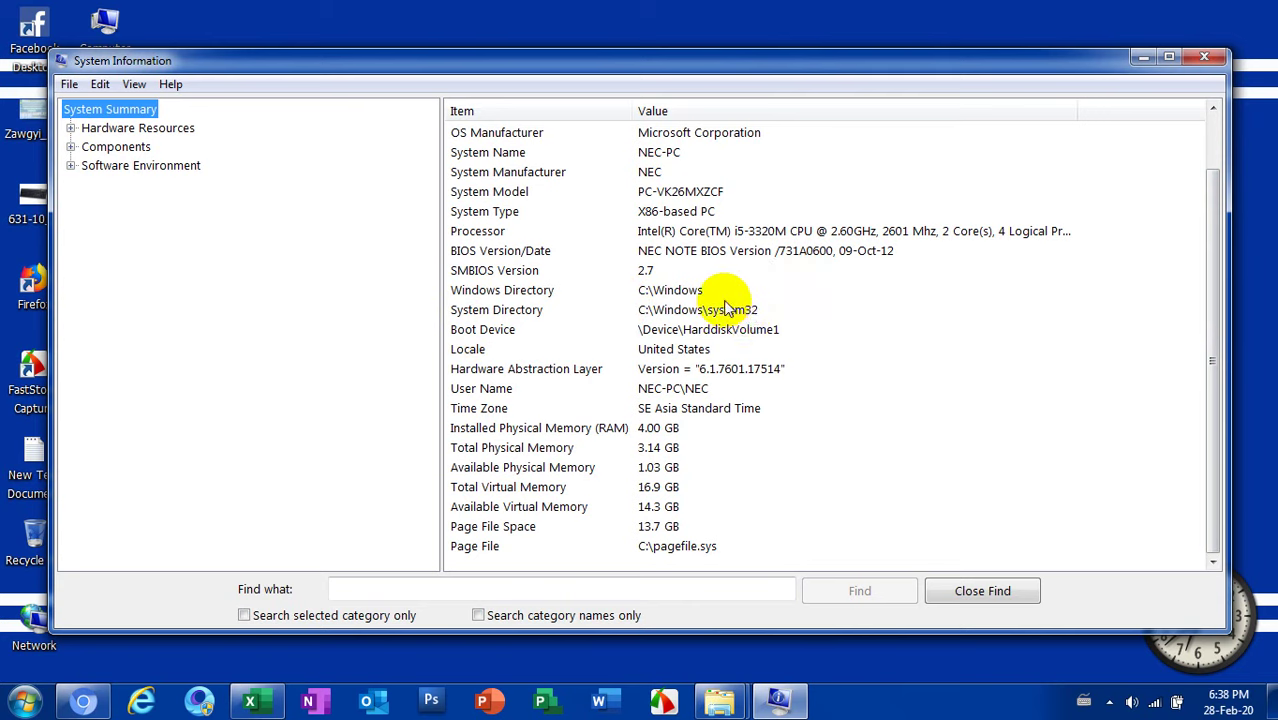
pyautogui.click(1204, 60)
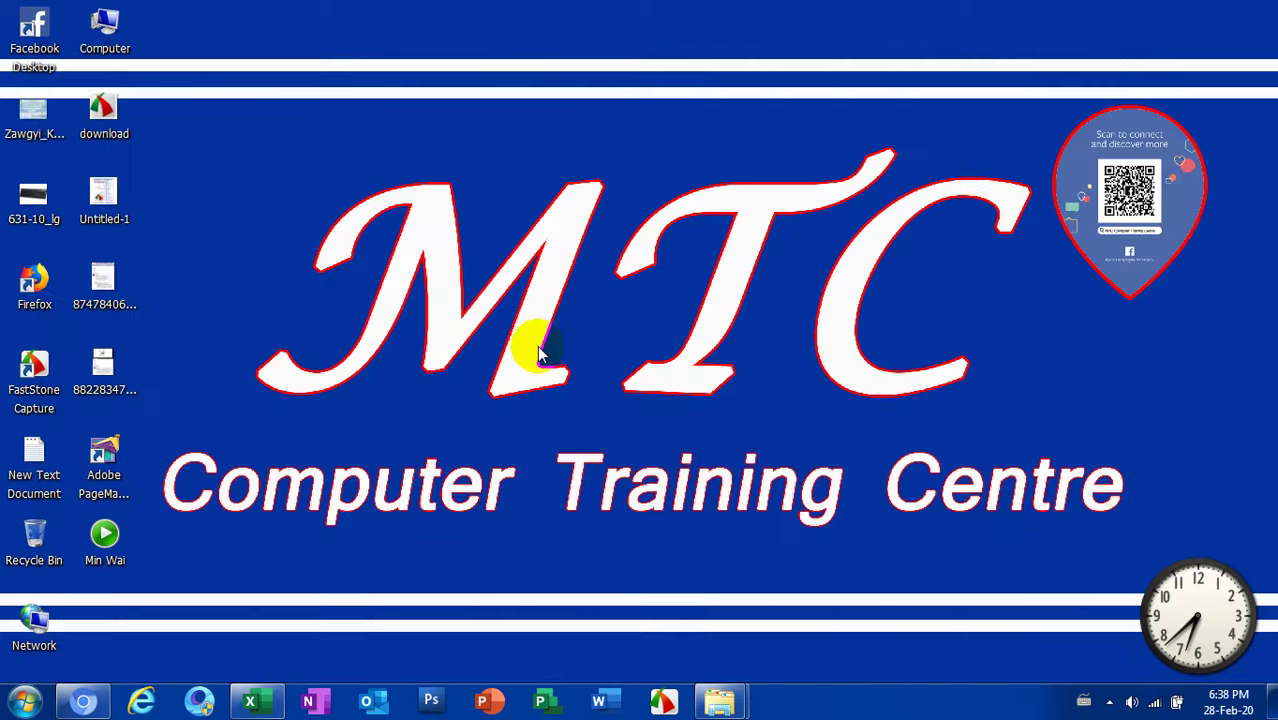
# Switch to the Chromium browser and load the Google home page in the new tab.
pyautogui.click(85, 706)
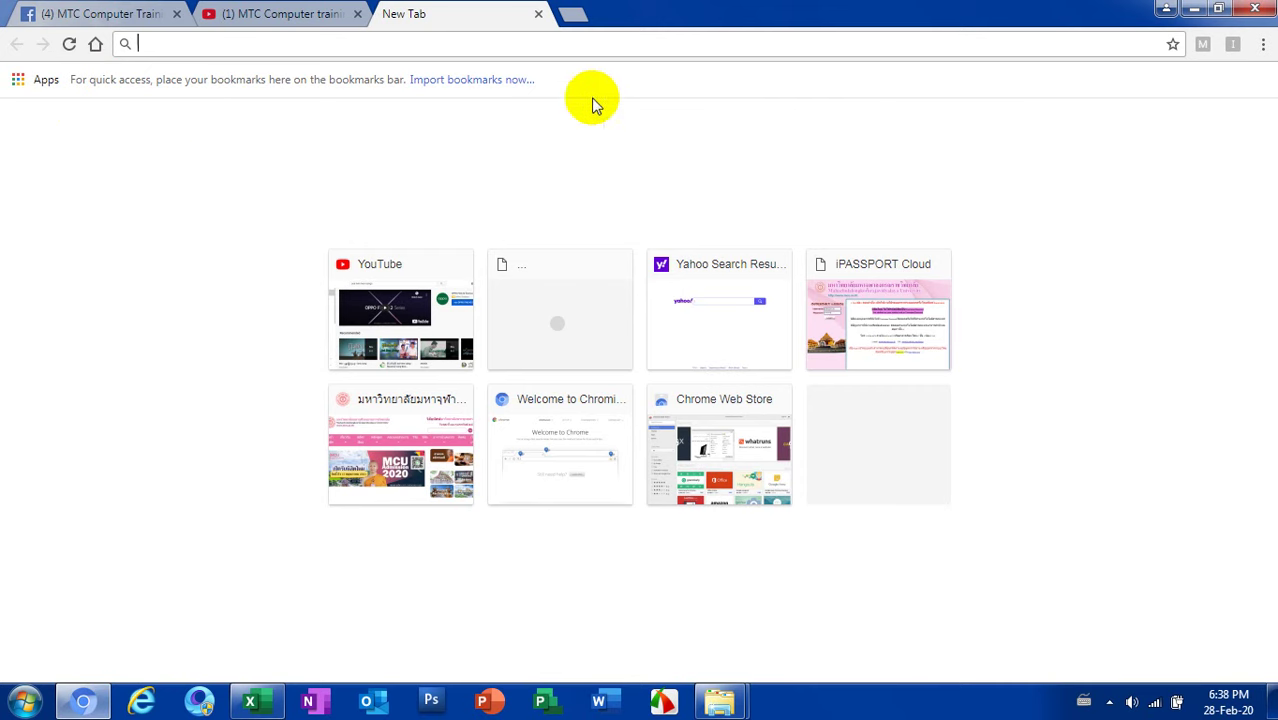
pyautogui.write('w')
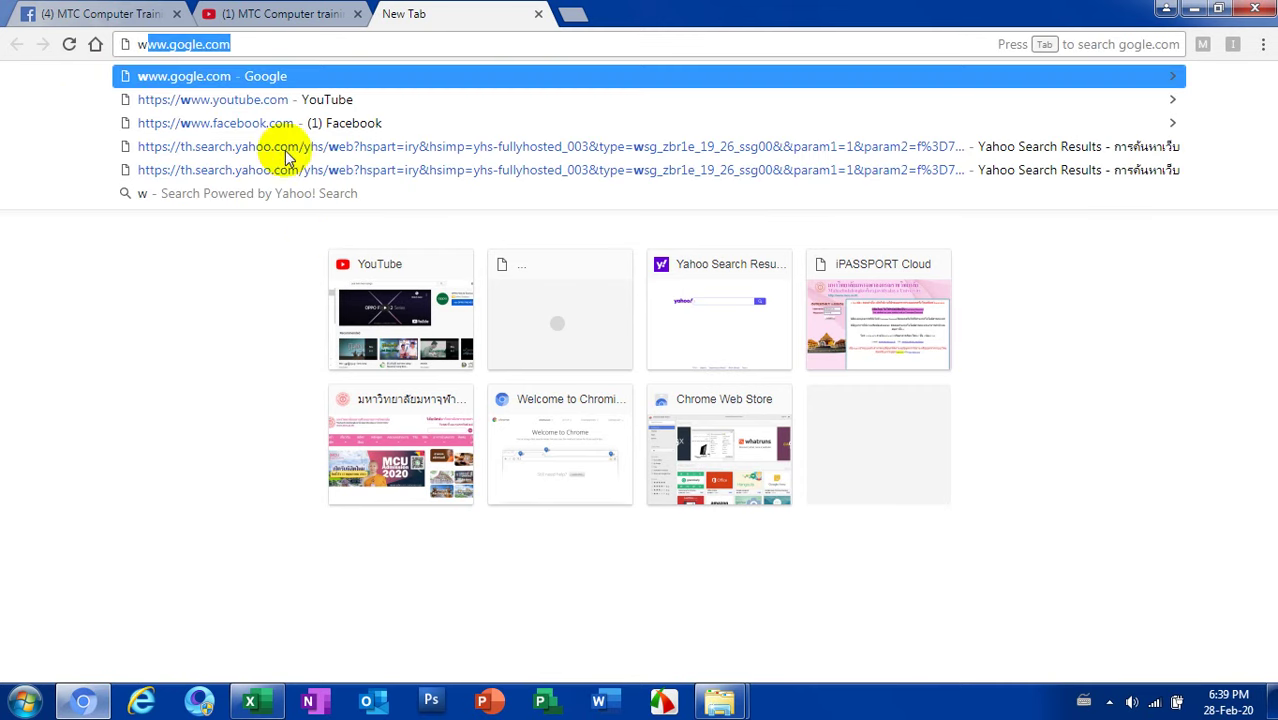
pyautogui.click(214, 76)
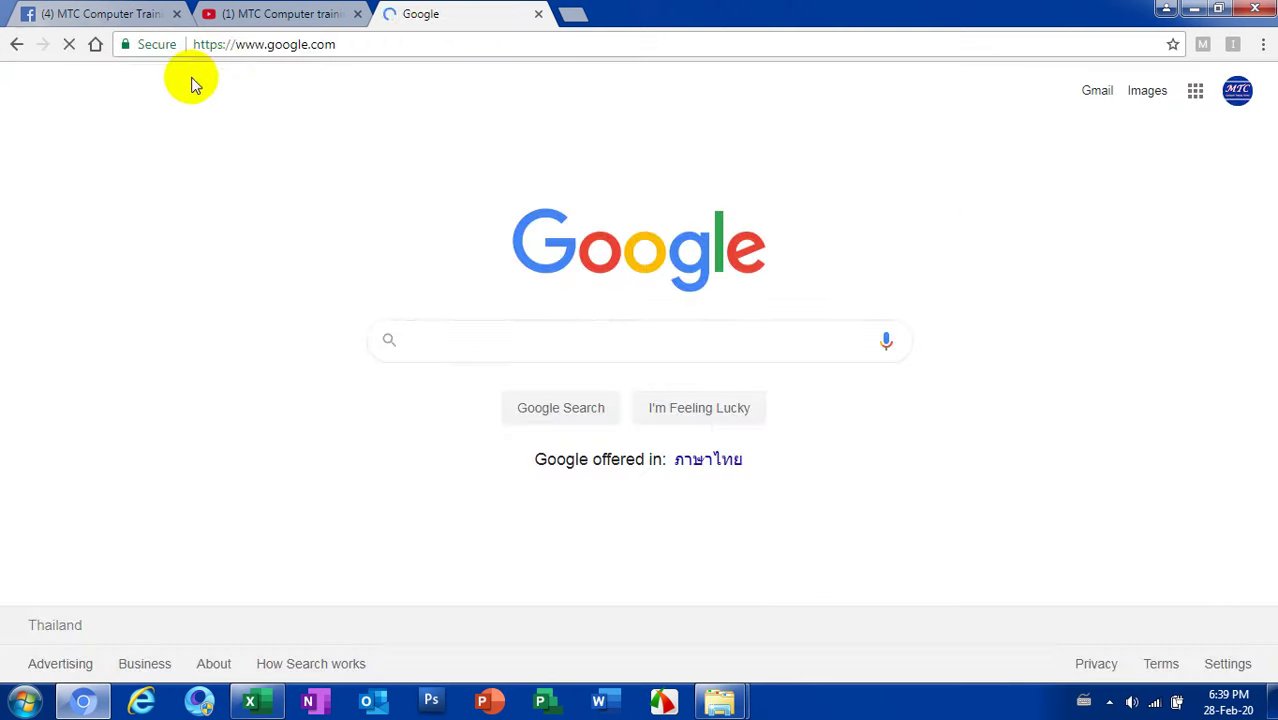
# Search Google for "Rapid typing 4 free download window 7 32bit".
pyautogui.click(421, 342)
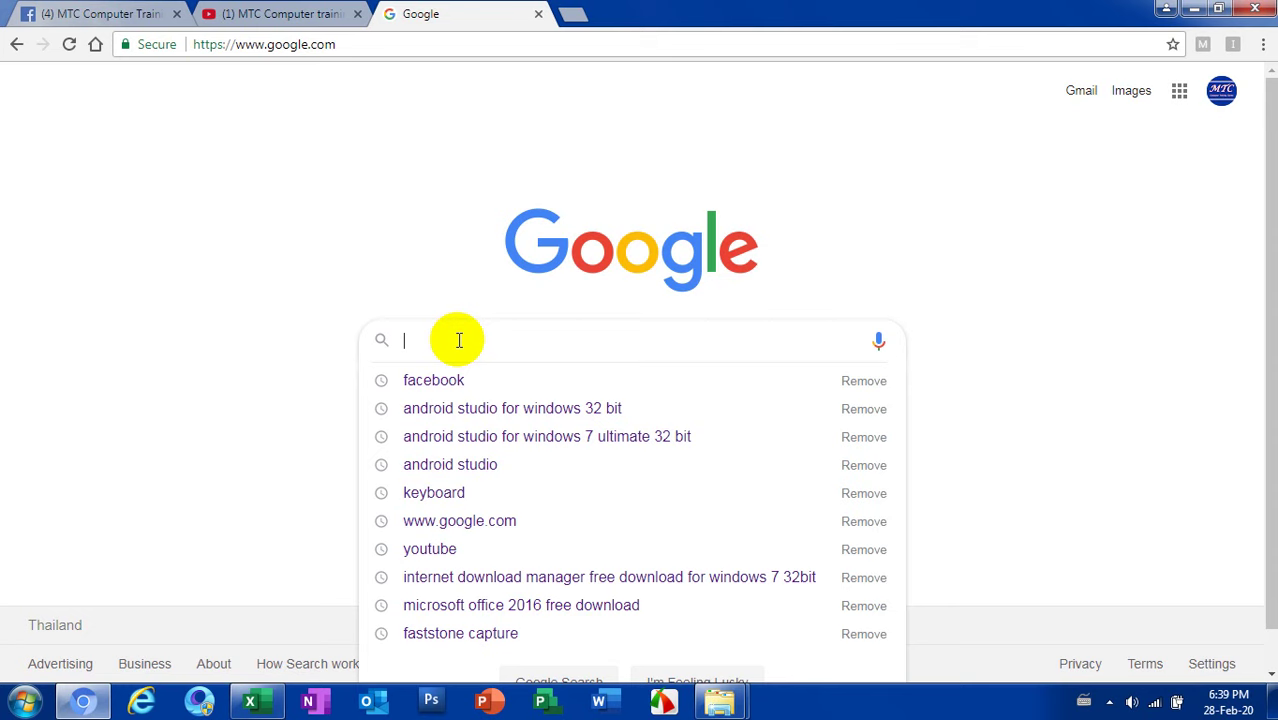
pyautogui.write('Rap')
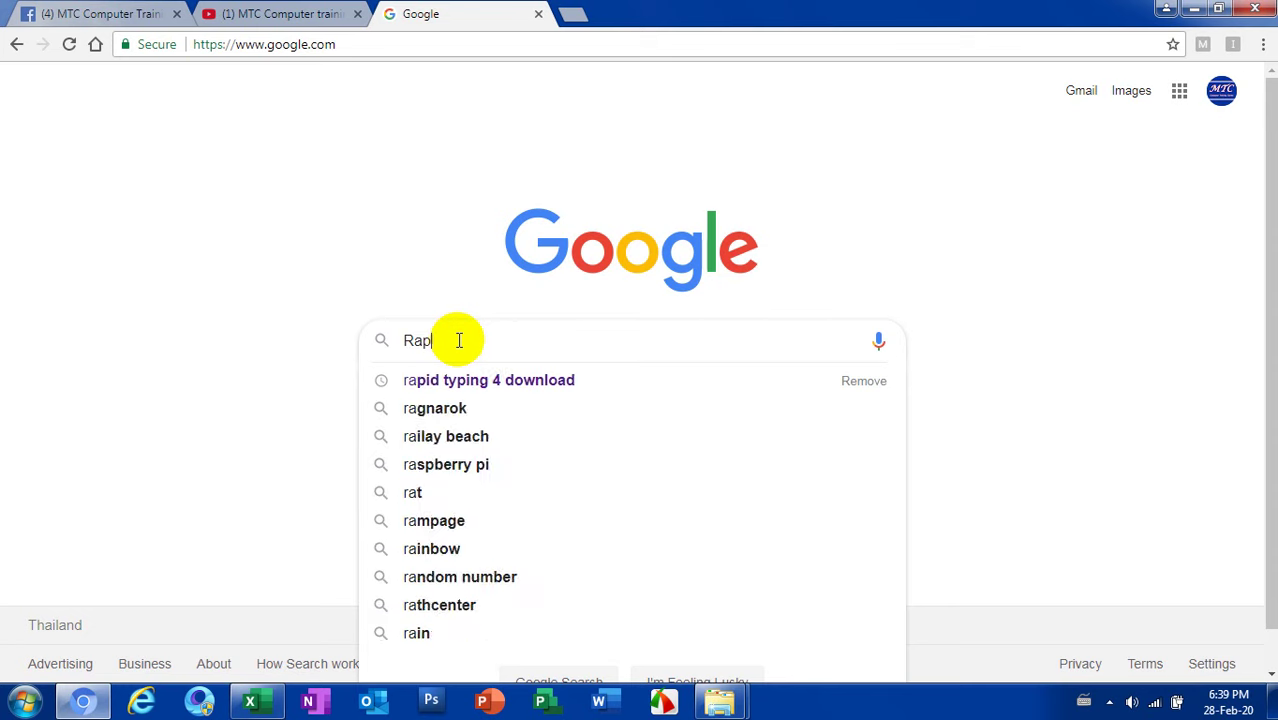
pyautogui.write('id')
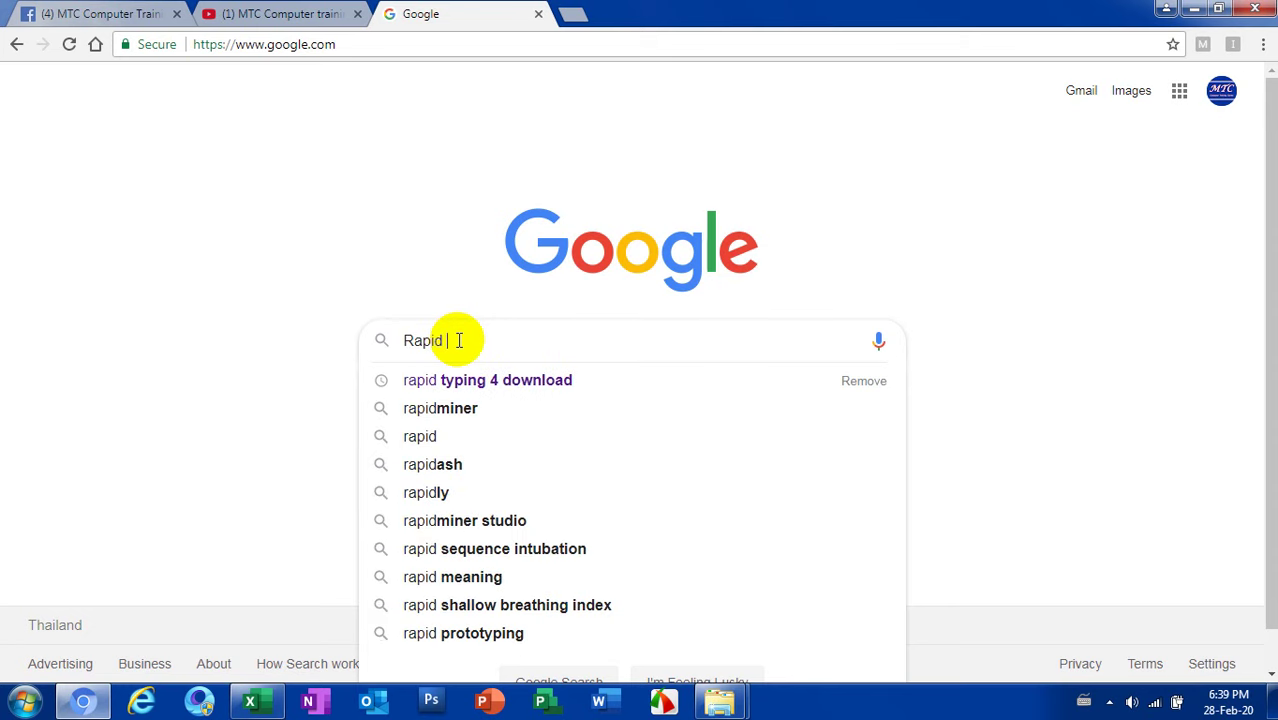
pyautogui.write(' t')
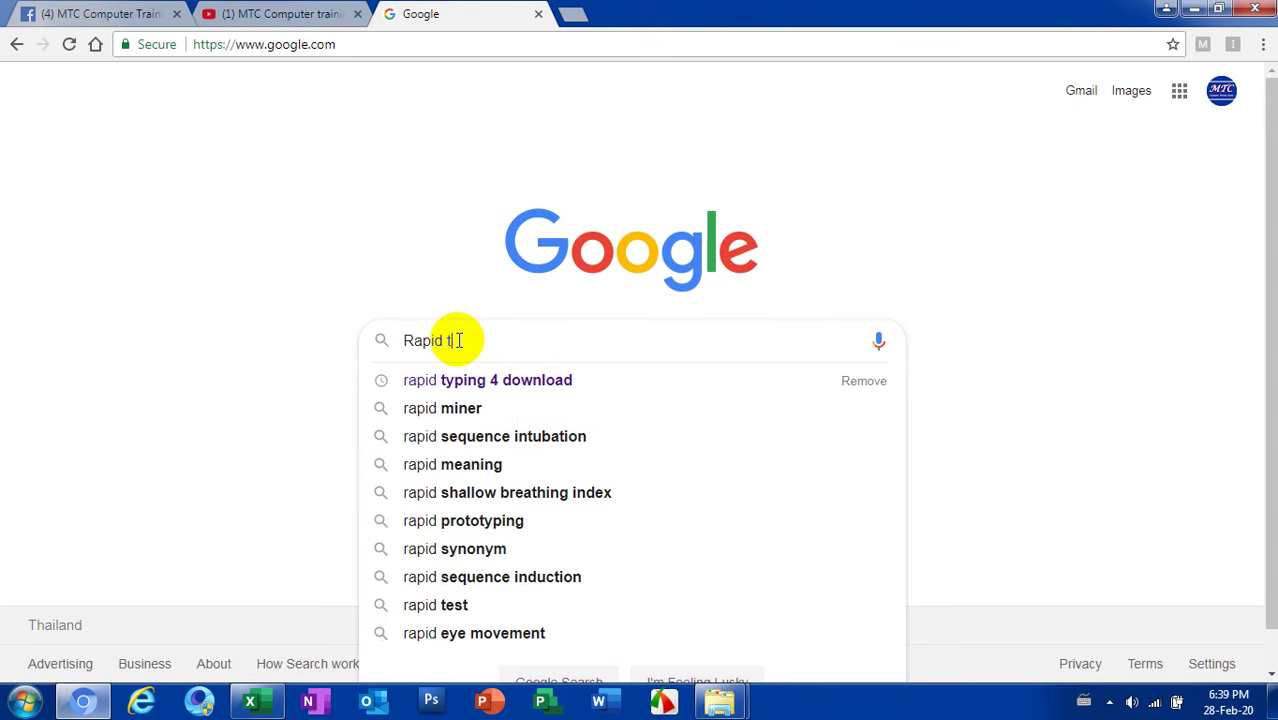
pyautogui.write('yping')
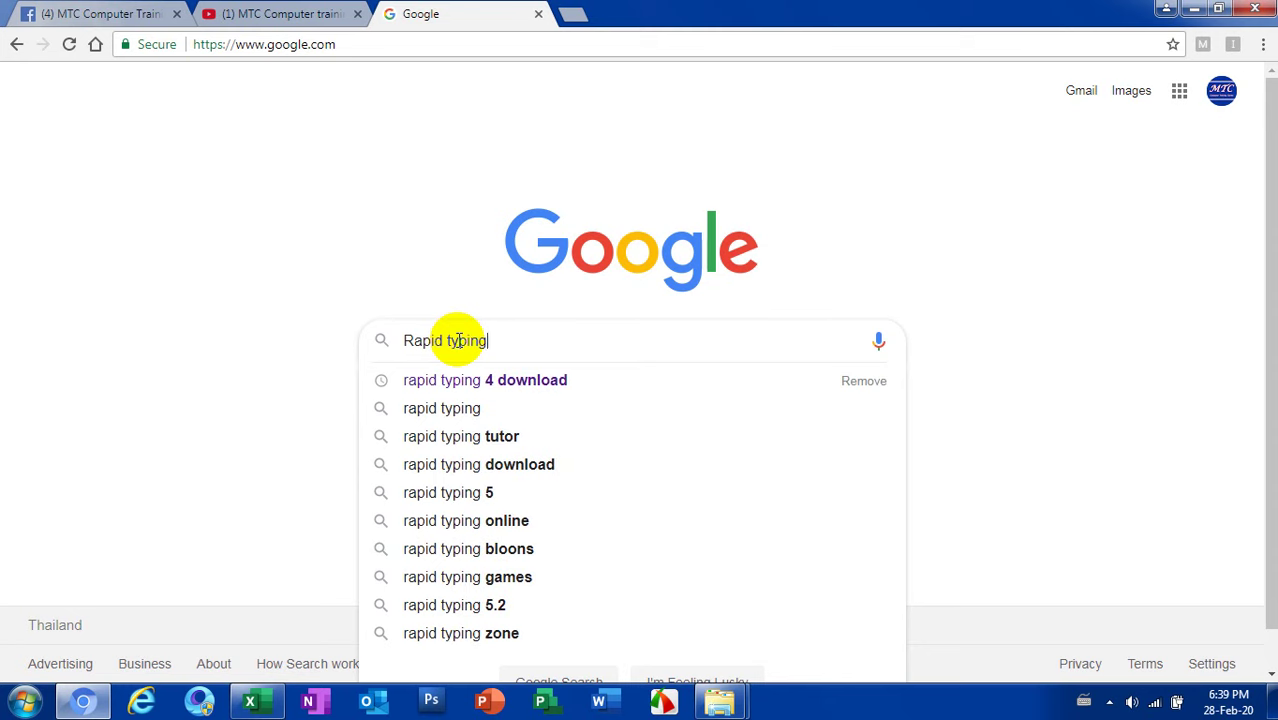
pyautogui.write(' 4 ')
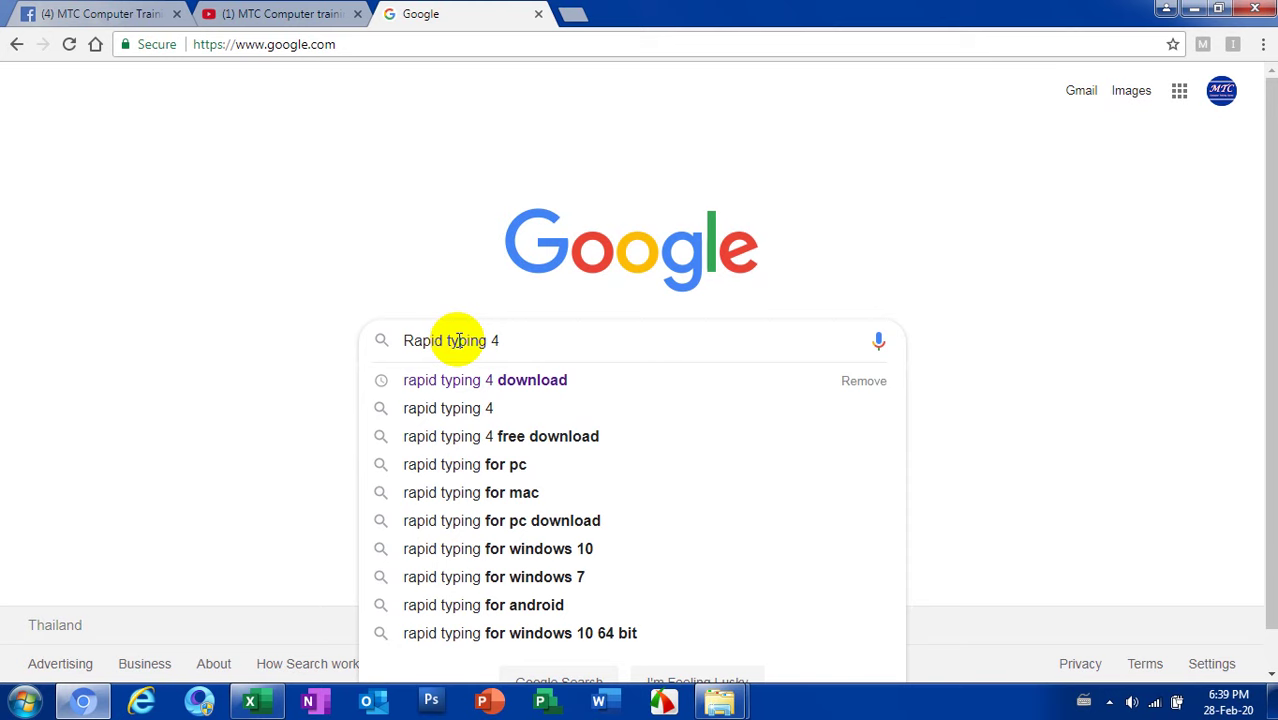
pyautogui.write('f')
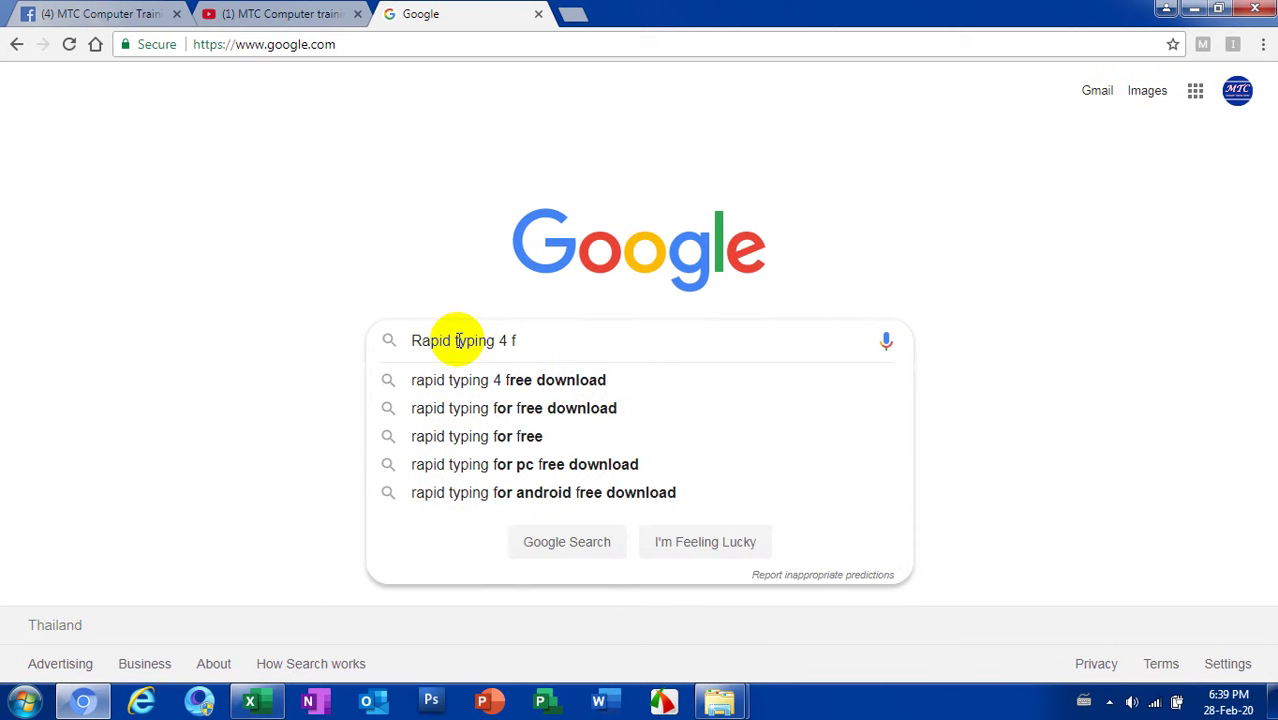
pyautogui.write('ree down')
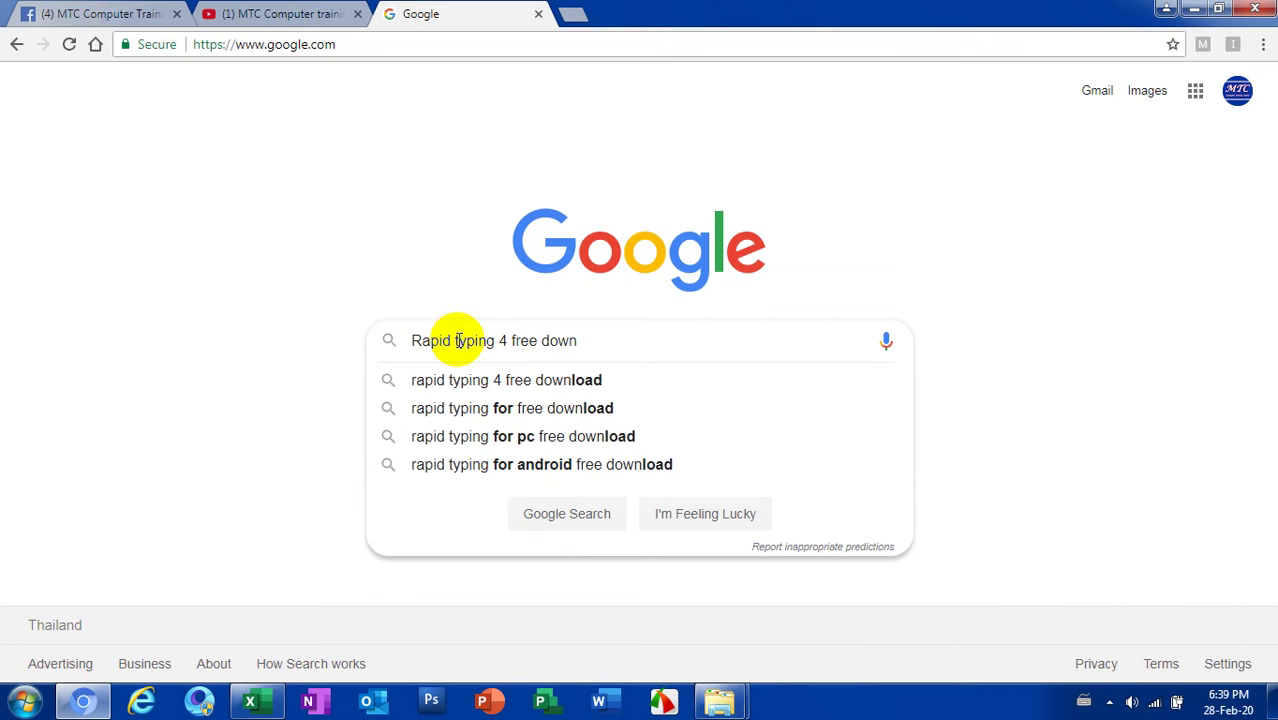
pyautogui.write('load')
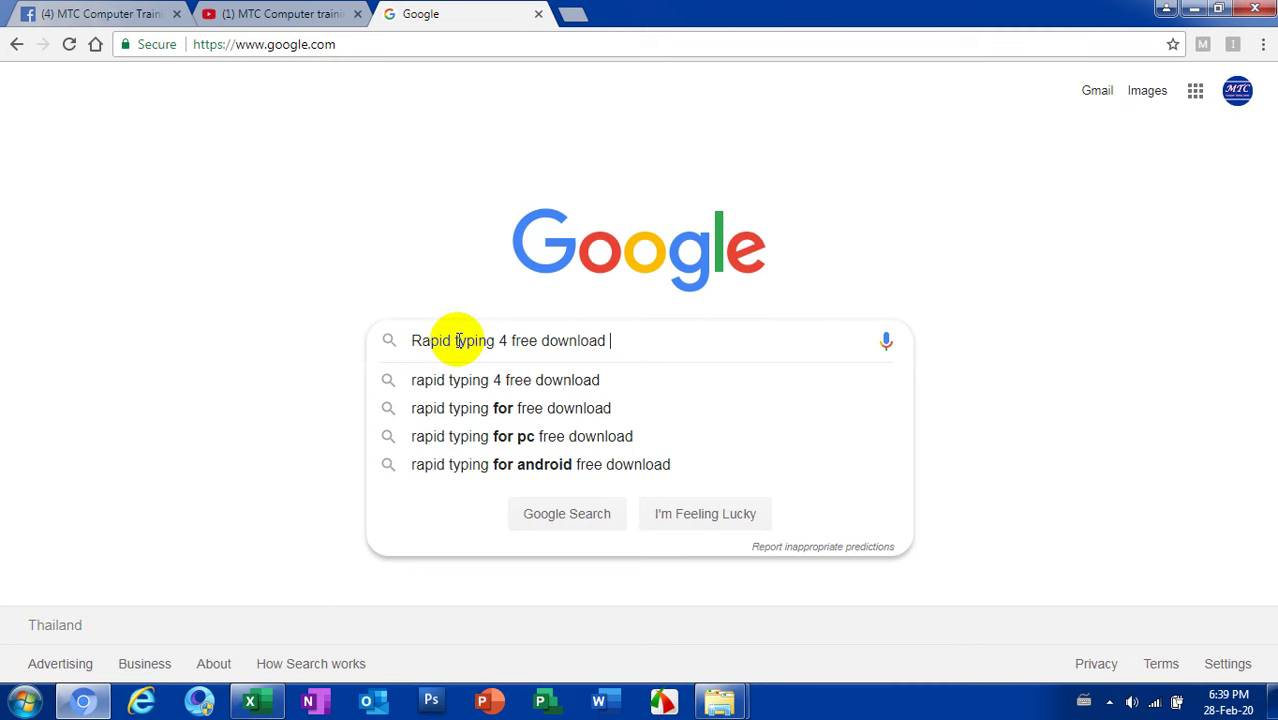
pyautogui.write('wi')
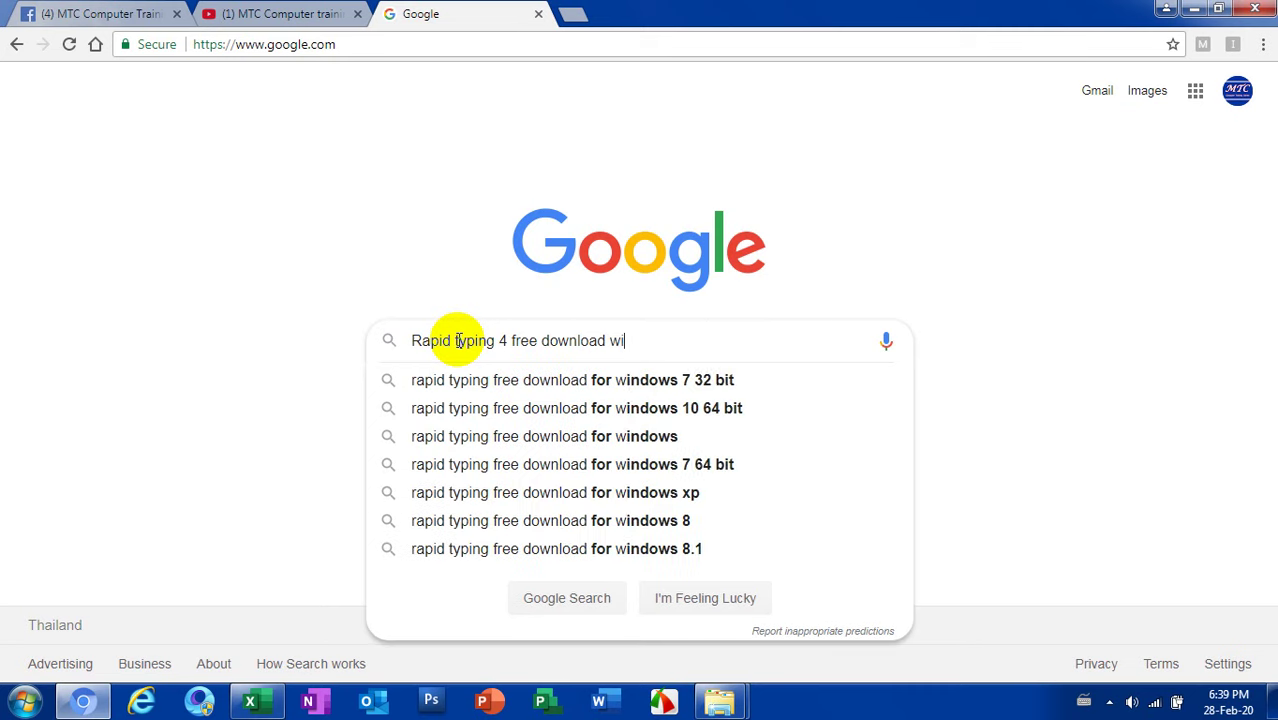
pyautogui.write('ndow')
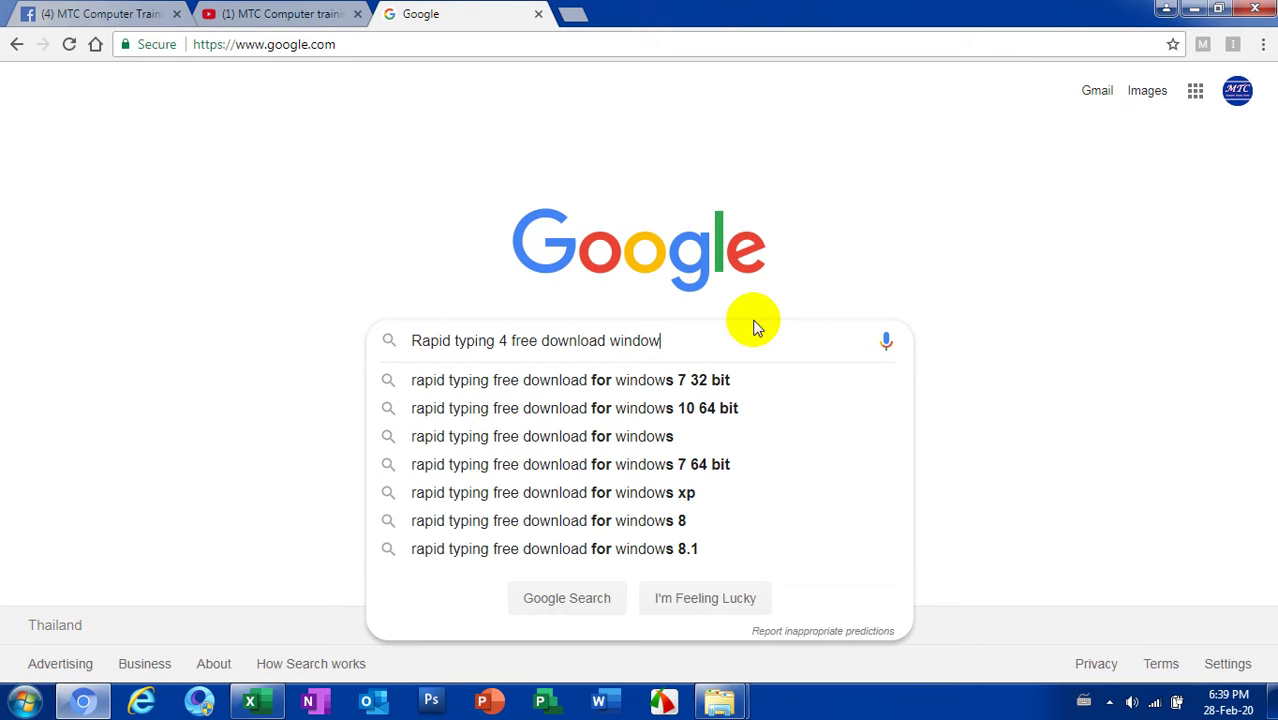
pyautogui.write('7')
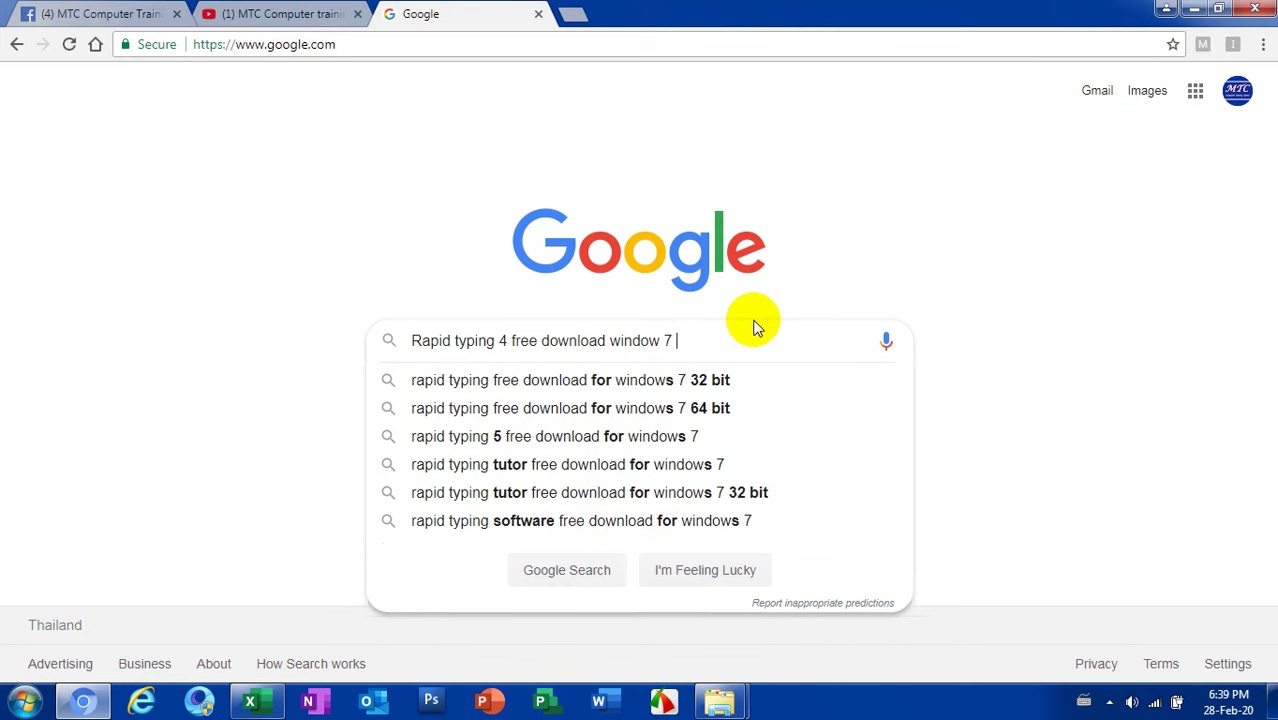
pyautogui.write(' 32b')
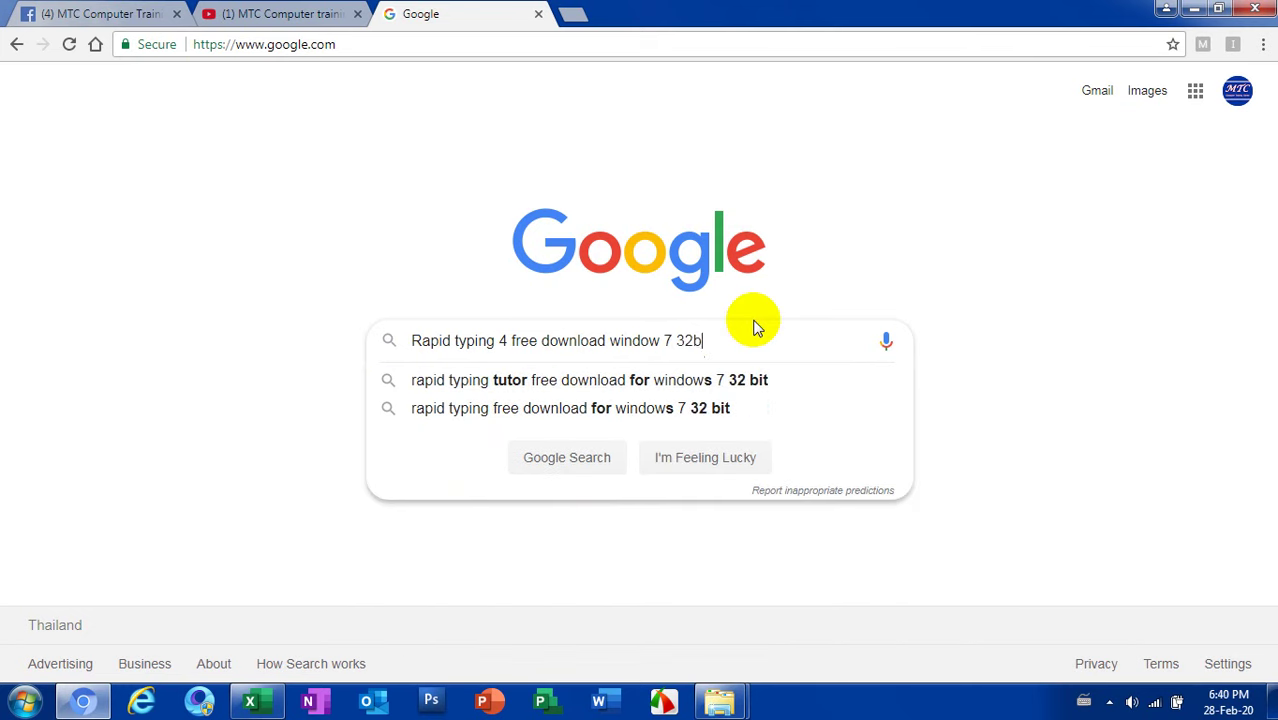
pyautogui.write('it')
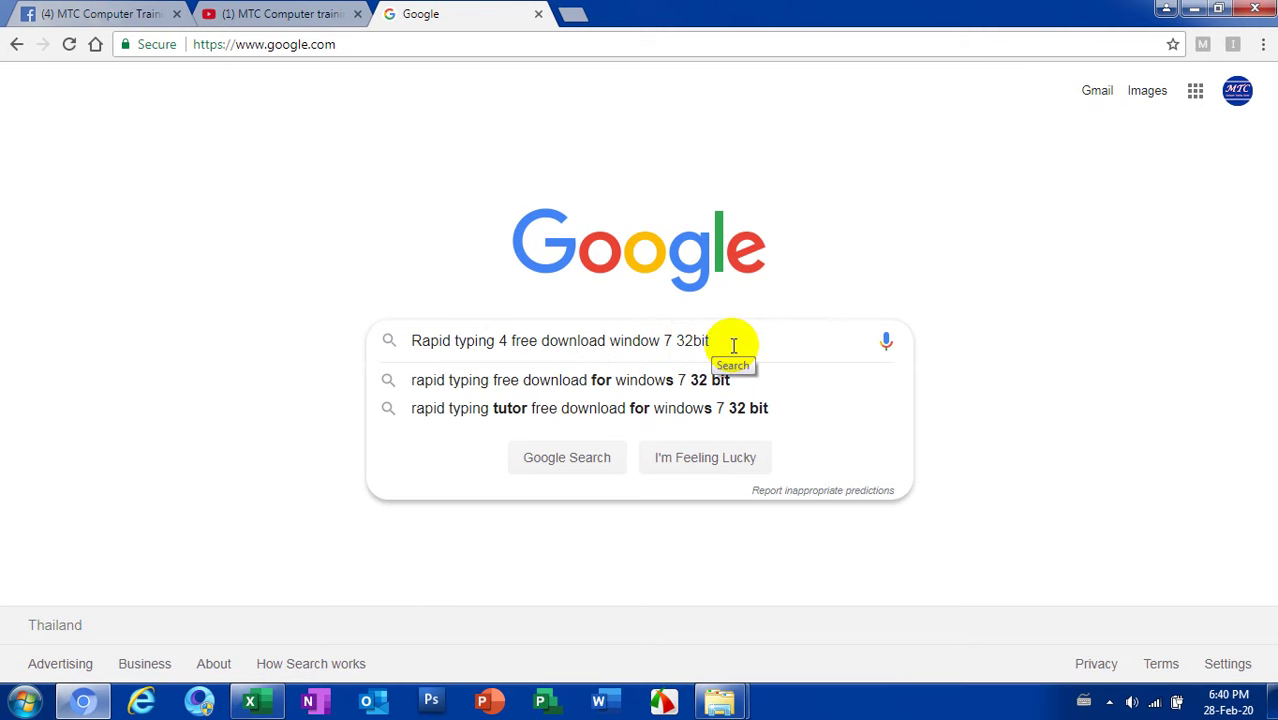
pyautogui.press('Return')
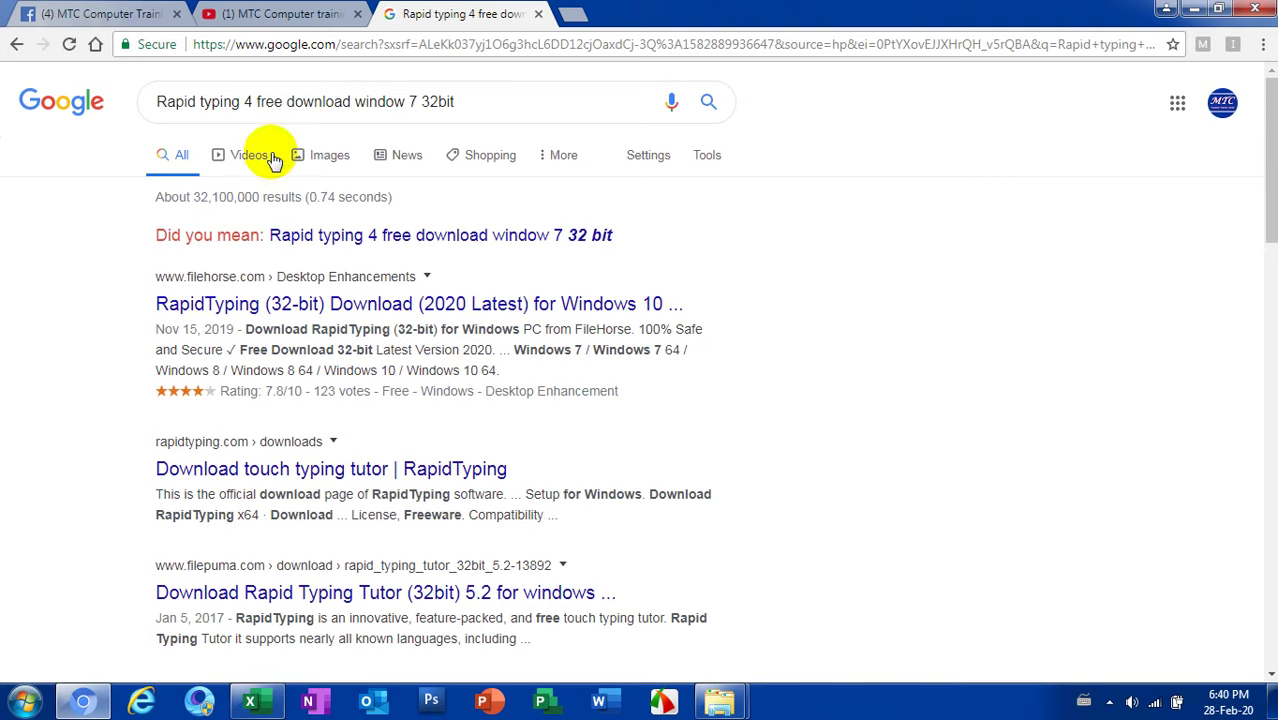
# Look through the search results and open the official RapidTyping download page on rapidtyping.com.
pyautogui.scroll(-1, 377, 330)
pyautogui.scroll(-1, 420, 300)
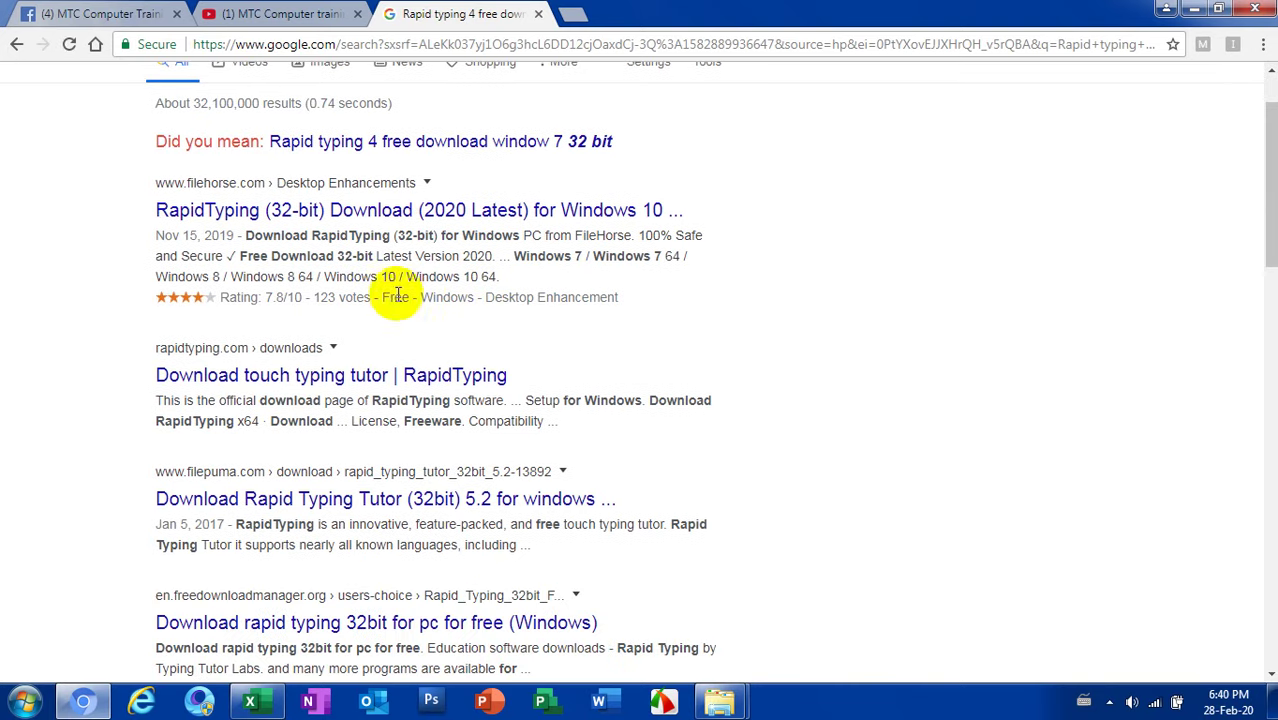
pyautogui.scroll(1, 425, 299)
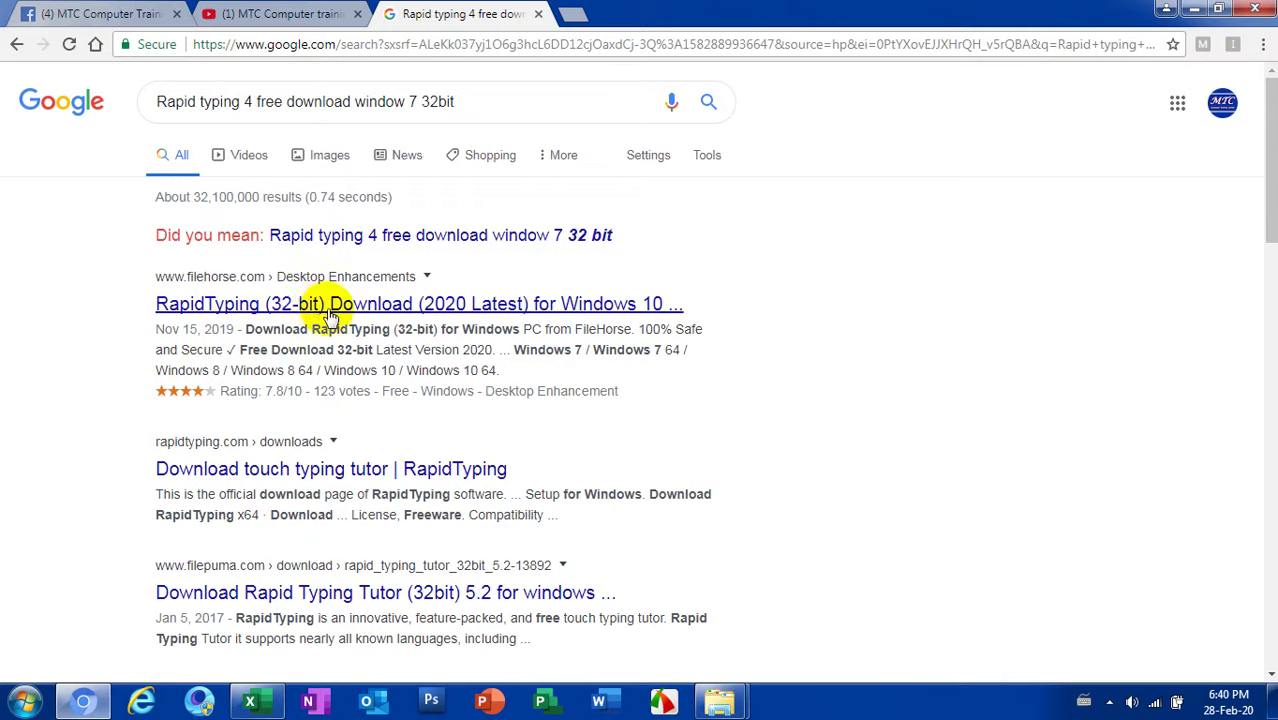
pyautogui.scroll(-4, 337, 305)
pyautogui.scroll(4, 337, 310)
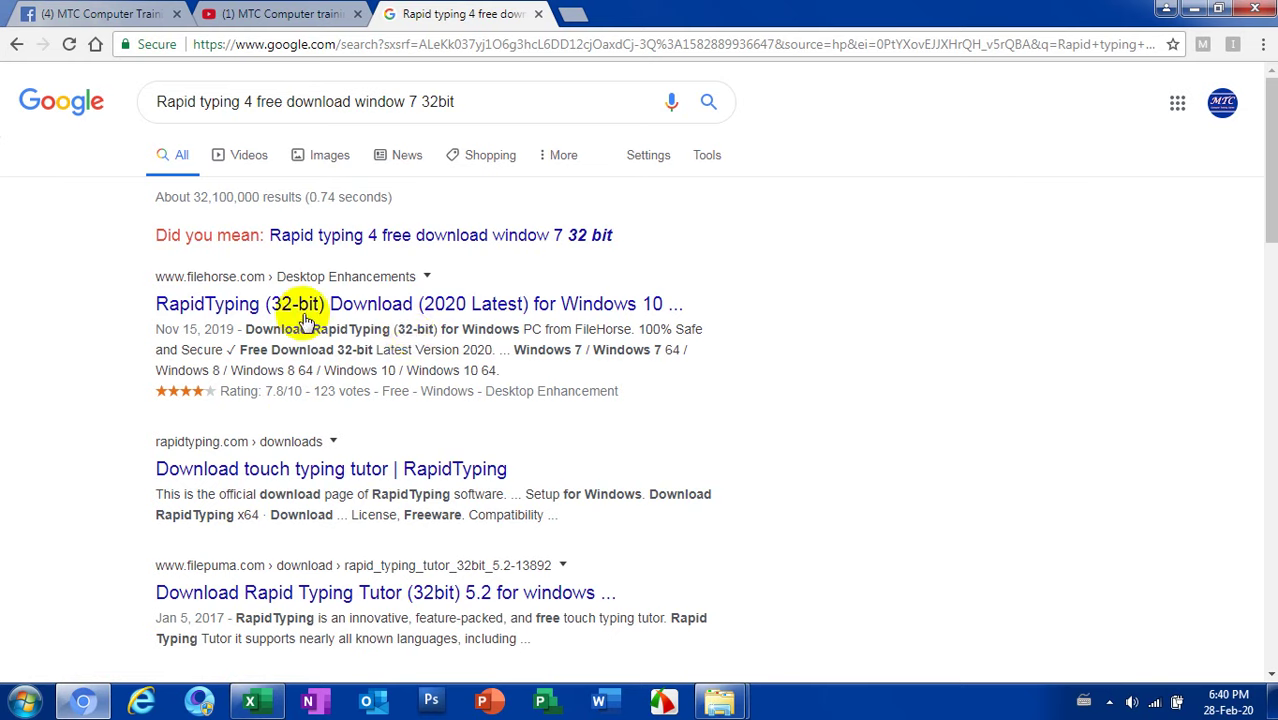
pyautogui.scroll(-2, 407, 333)
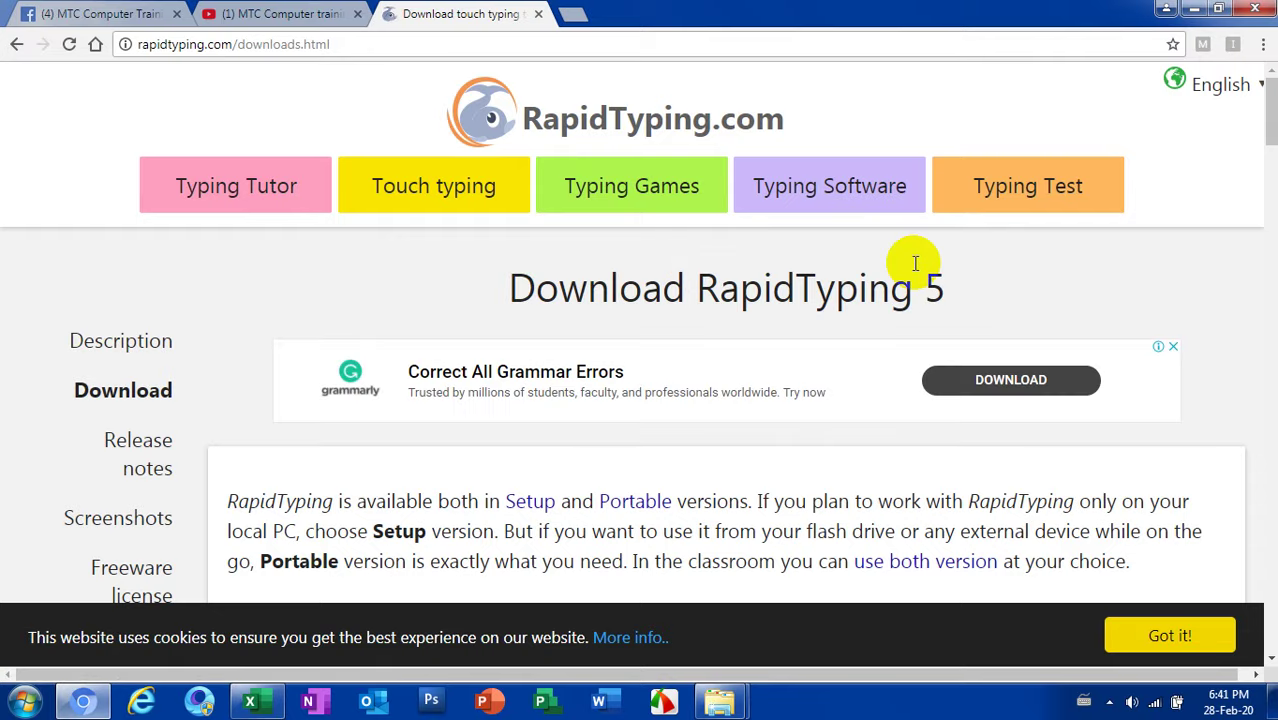
# Download the RapidTyping x32 setup for Windows and keep the downloaded installer file.
pyautogui.scroll(-2, 913, 265)
pyautogui.scroll(-2, 913, 268)
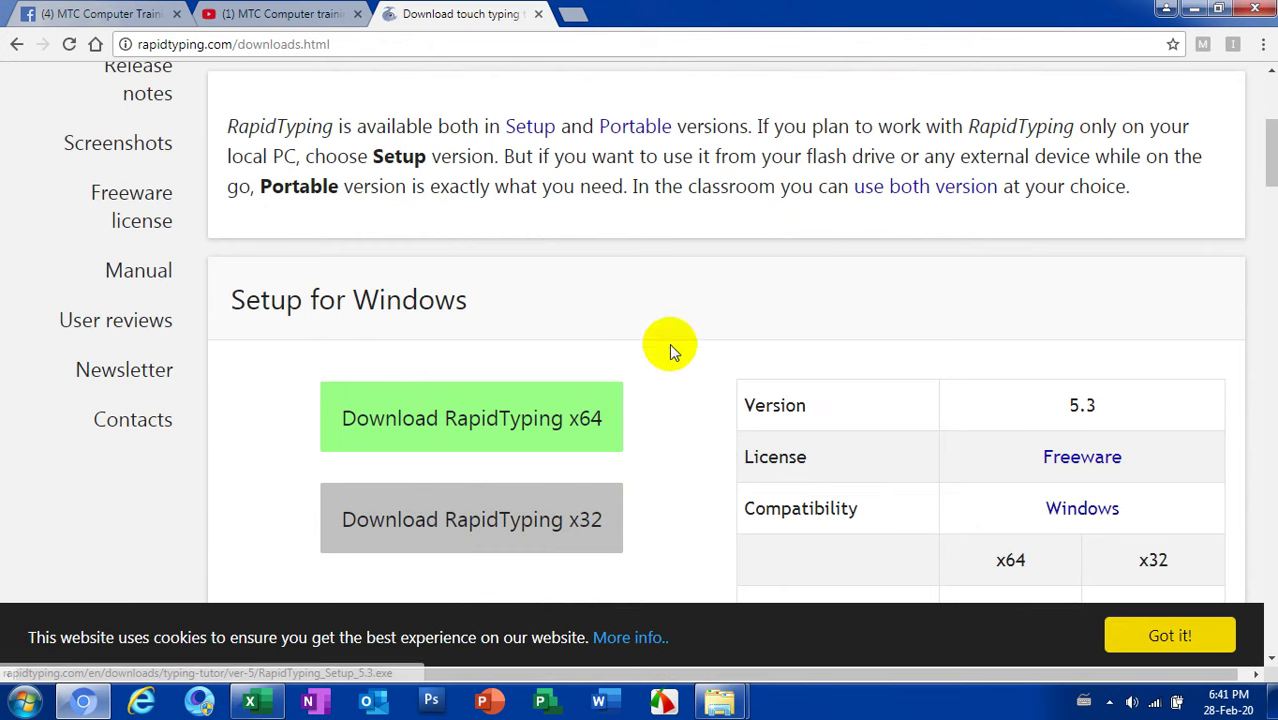
pyautogui.click(410, 521)
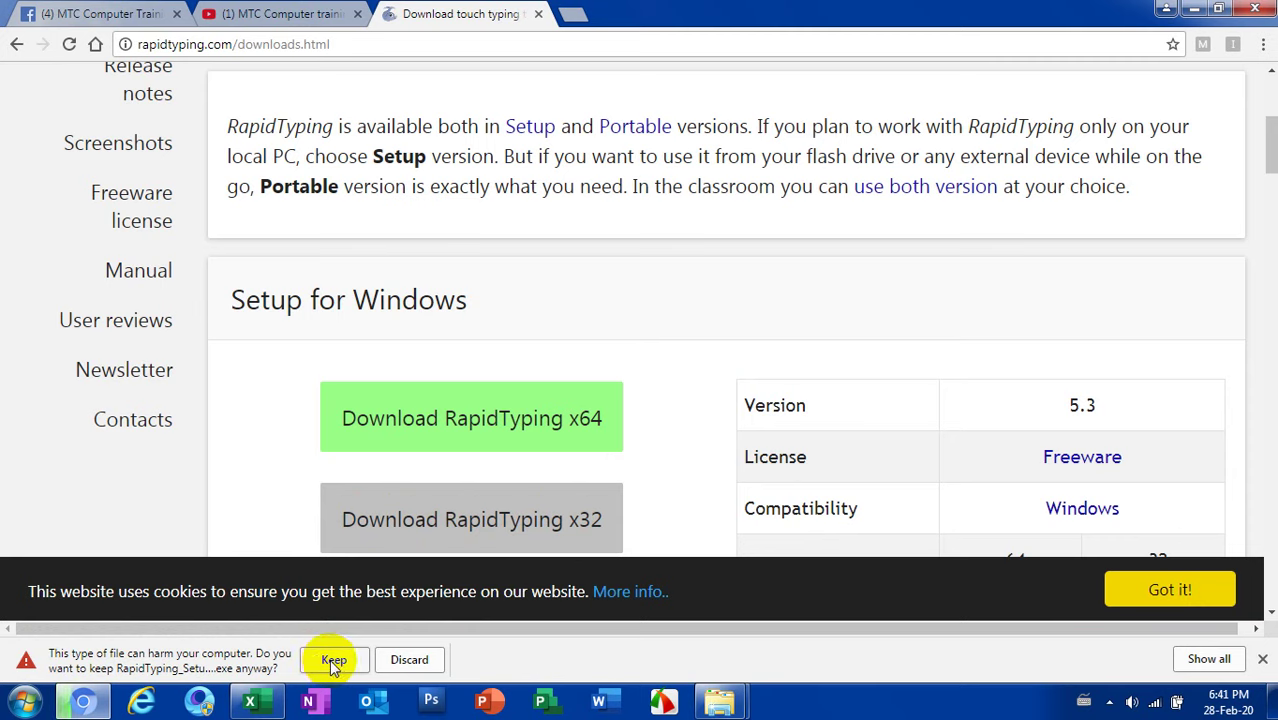
pyautogui.click(333, 660)
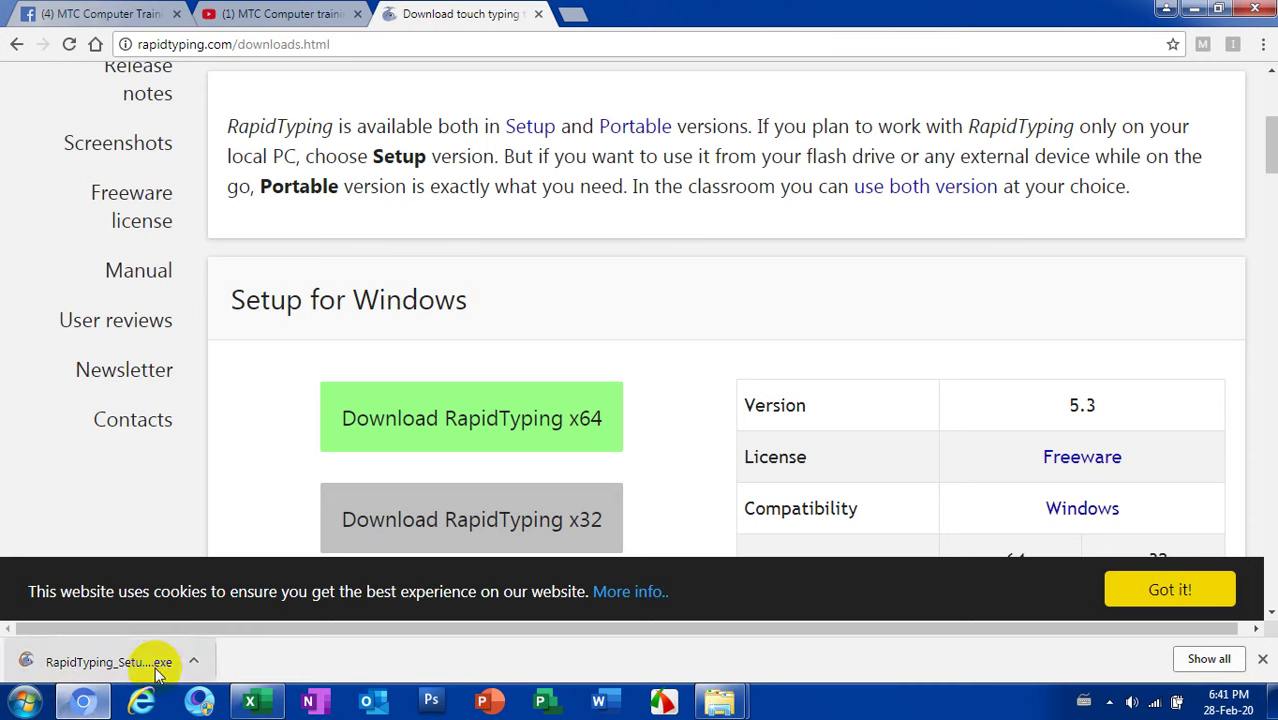
# Dismiss the browser's finished-download bar and minimize the browser to reveal the desktop.
pyautogui.click(40, 662)
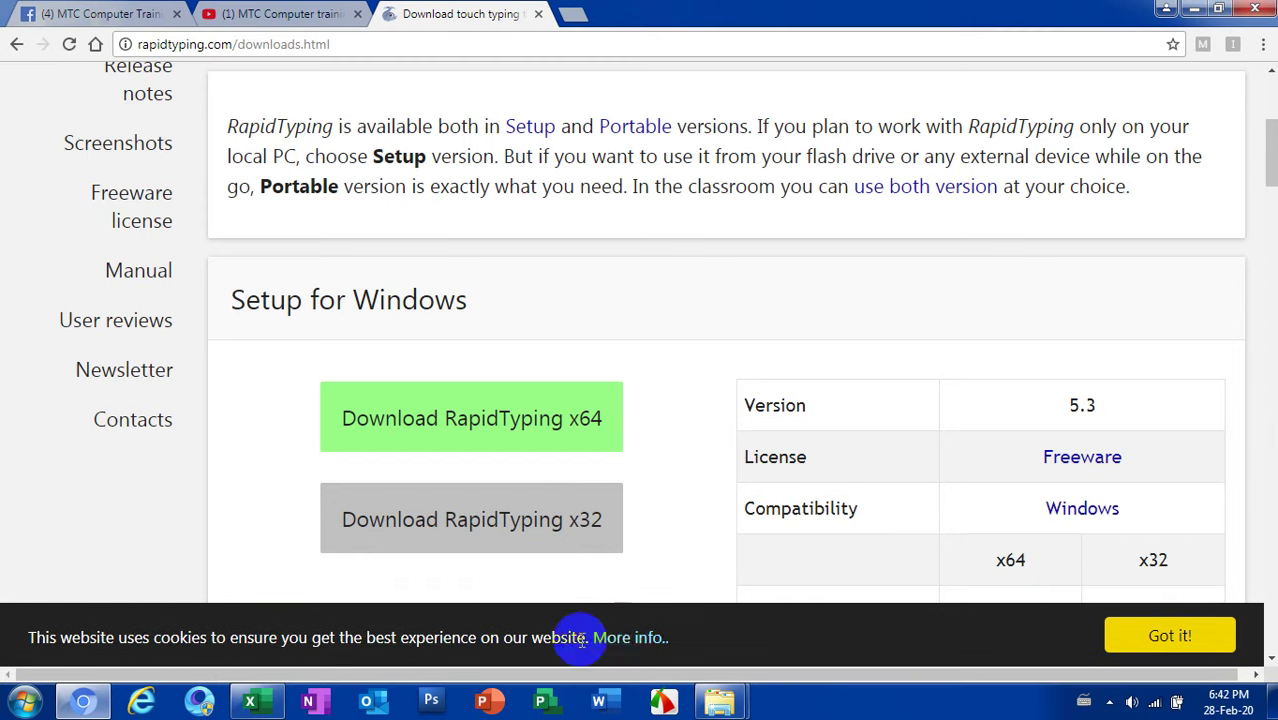
pyautogui.scroll(-2, 330, 620)
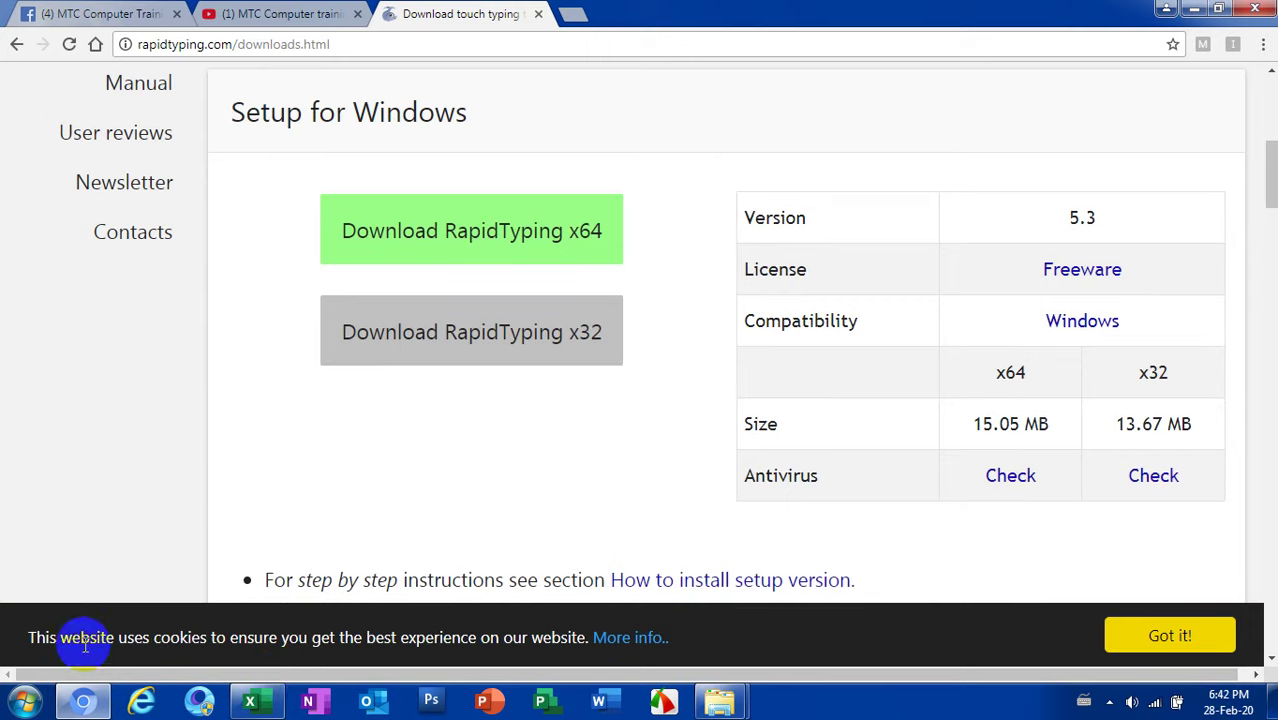
pyautogui.click(1197, 10)
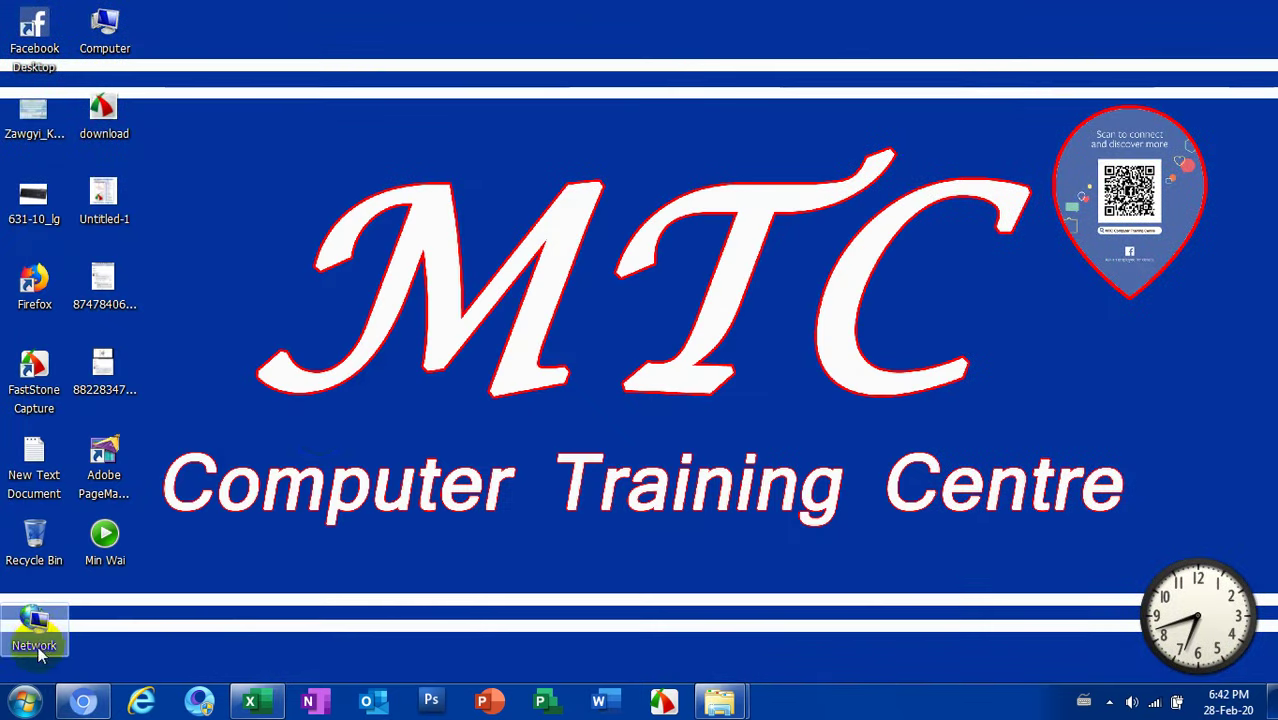
# Open the Downloads folder from Computer in Windows Explorer and locate the downloaded RapidTyping setup file.
pyautogui.doubleClick(106, 36)
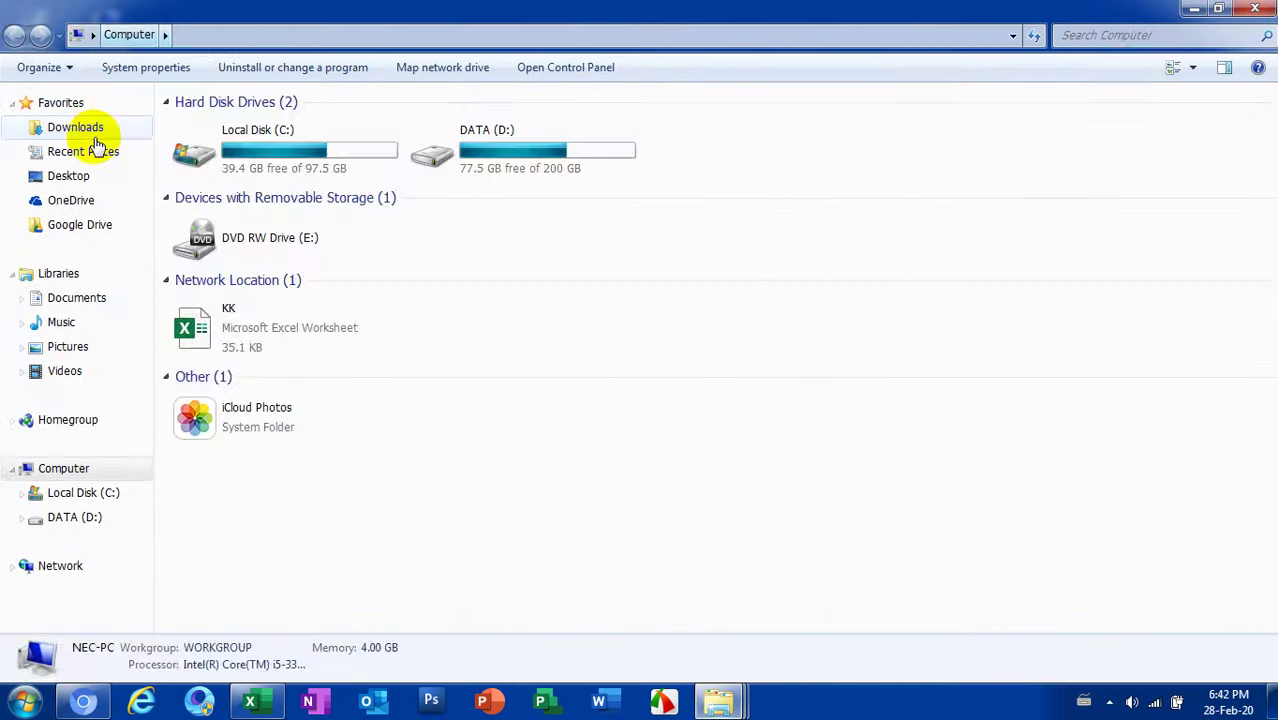
pyautogui.click(90, 128)
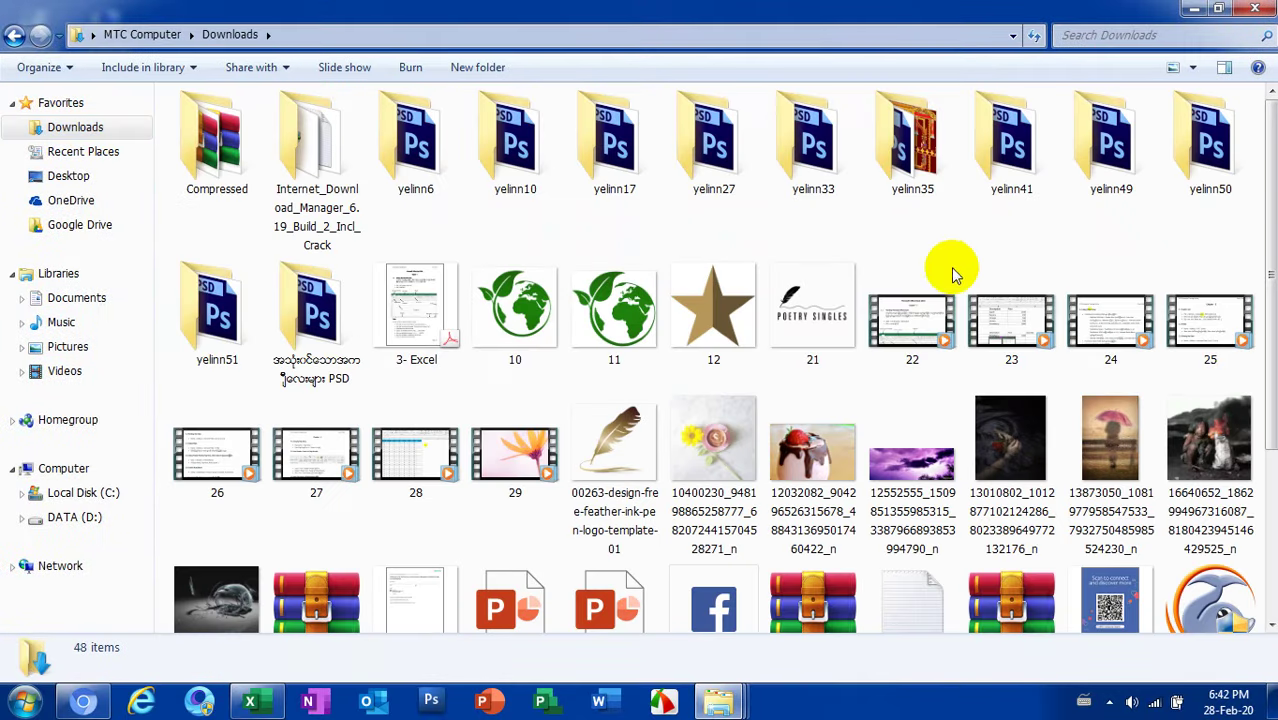
pyautogui.scroll(-4, 955, 266)
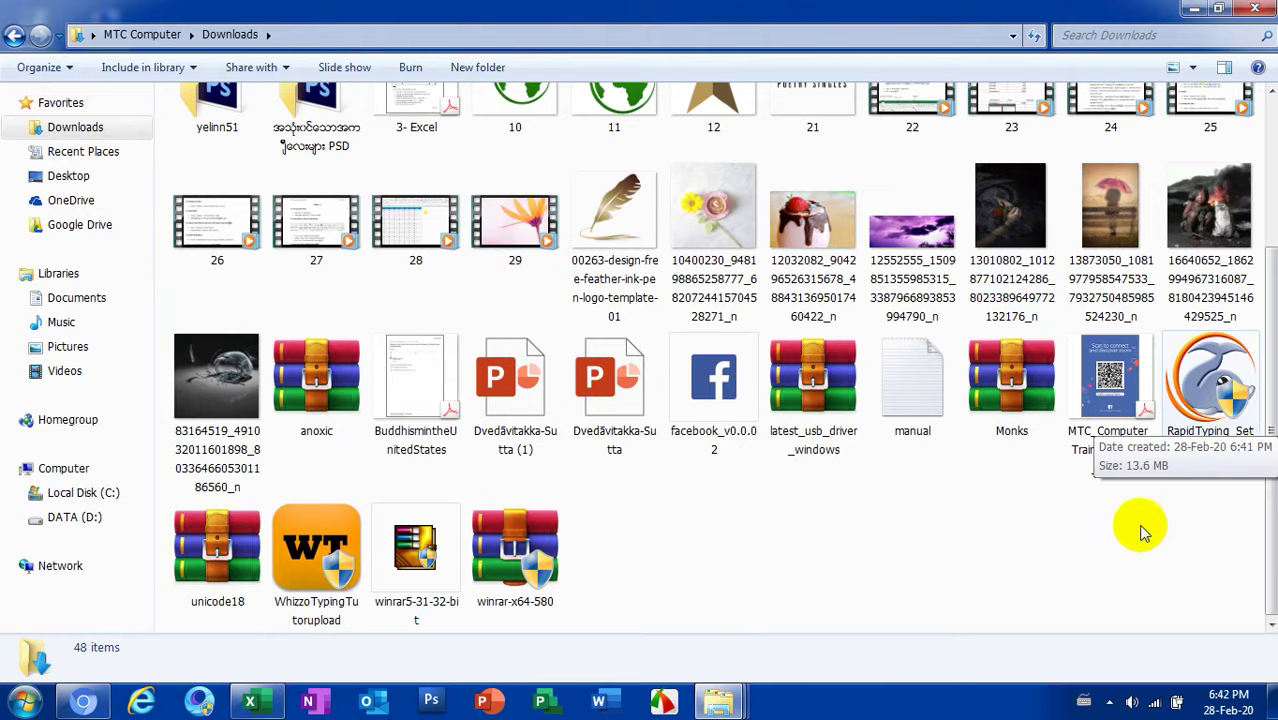
pyautogui.scroll(4, 1130, 500)
pyautogui.scroll(-4, 1200, 480)
pyautogui.scroll(3, 1100, 464)
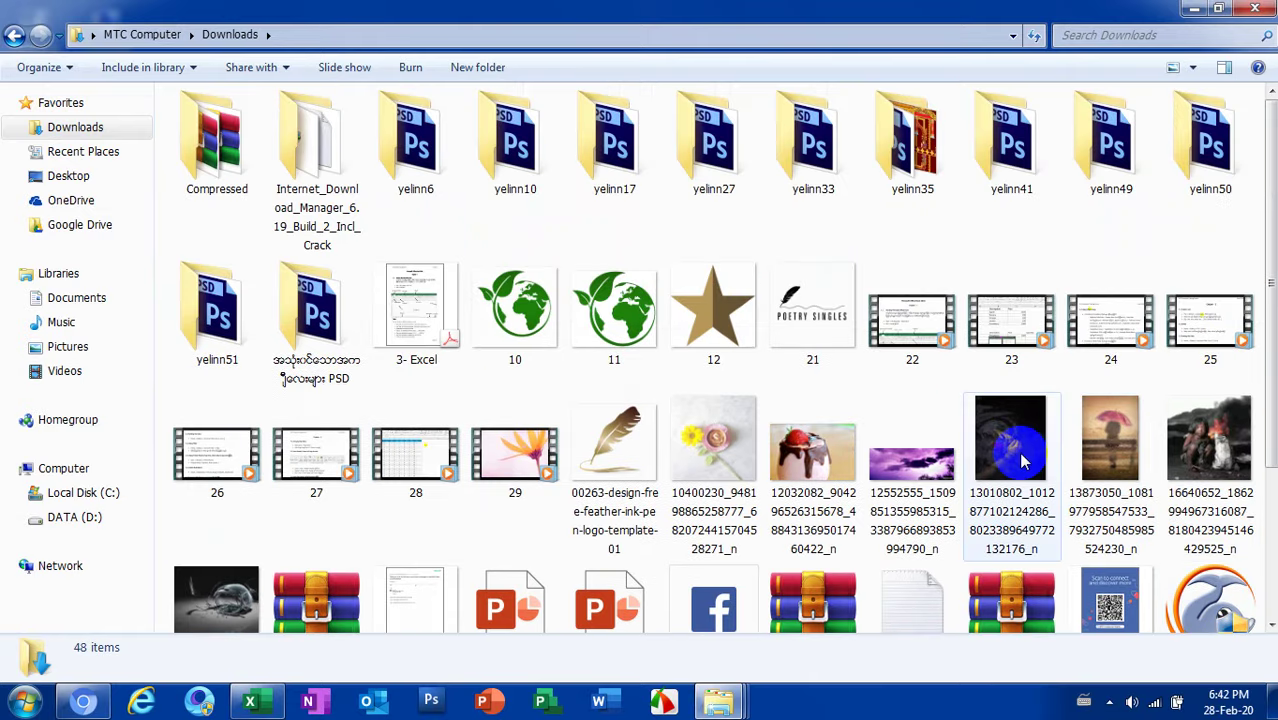